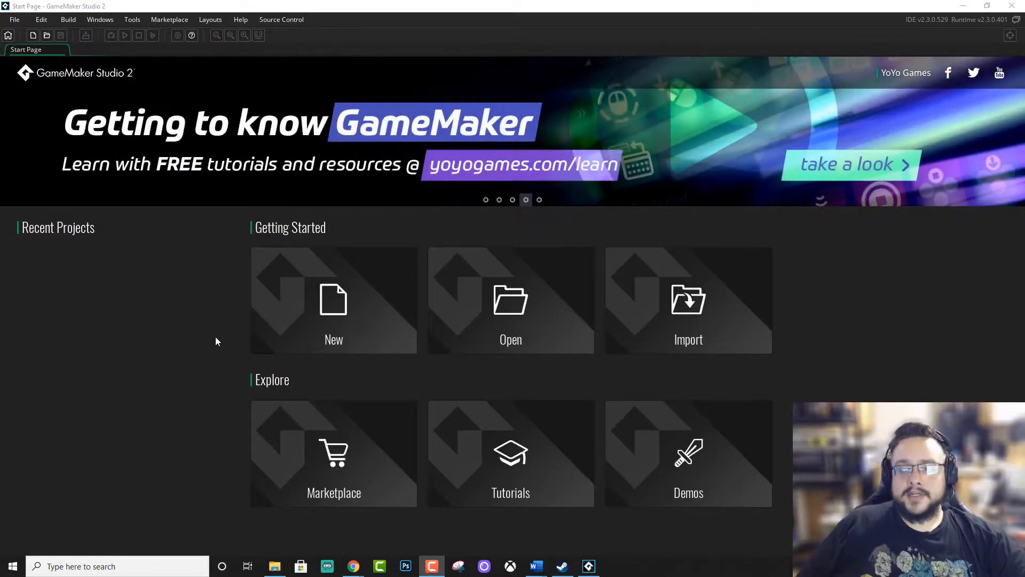
Create a new Drag and Drop project and save it as PlatformerYT.
left_click(272, 307)
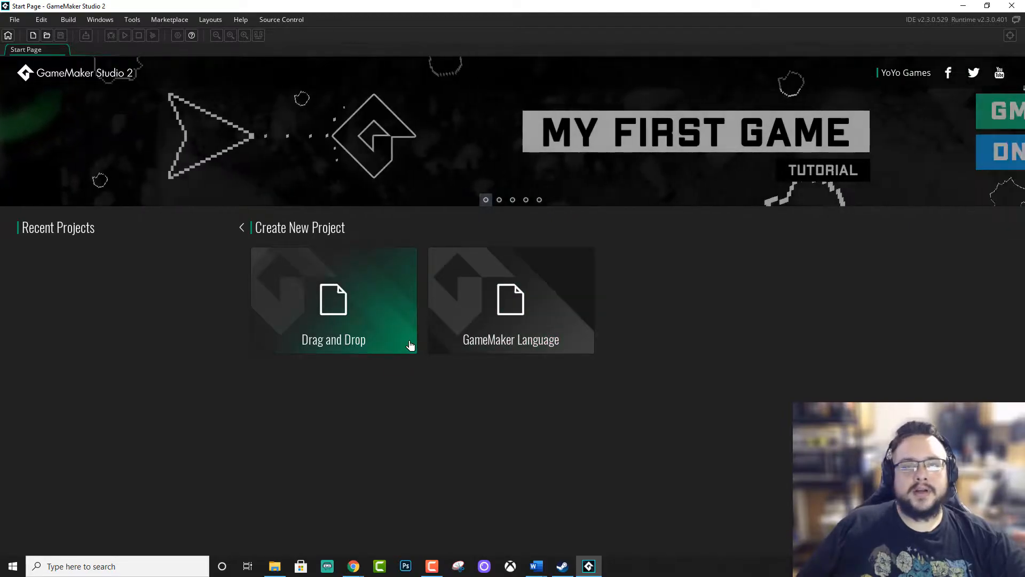
left_click(371, 339)
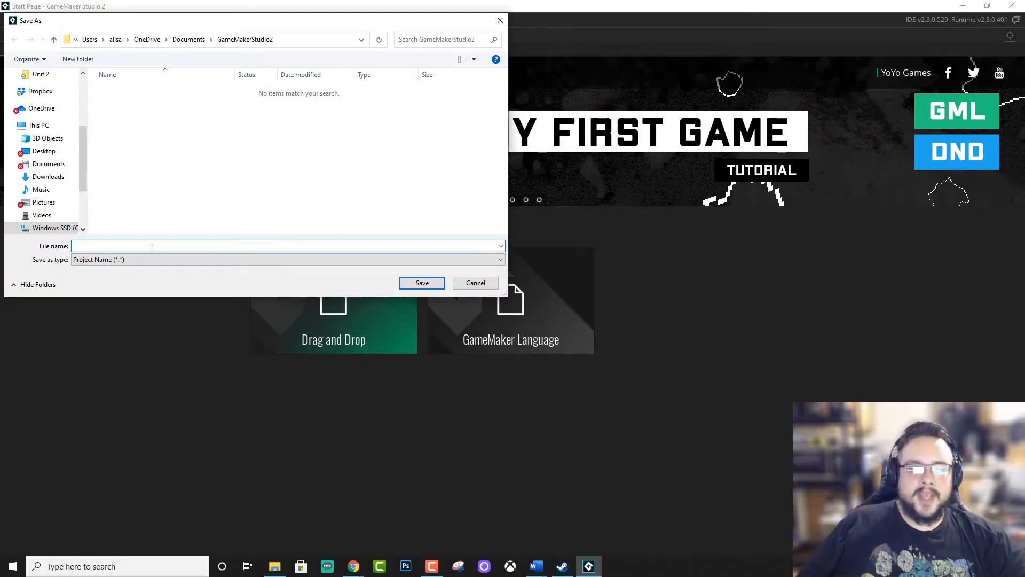
type("PlatformerYT")
left_click(421, 283)
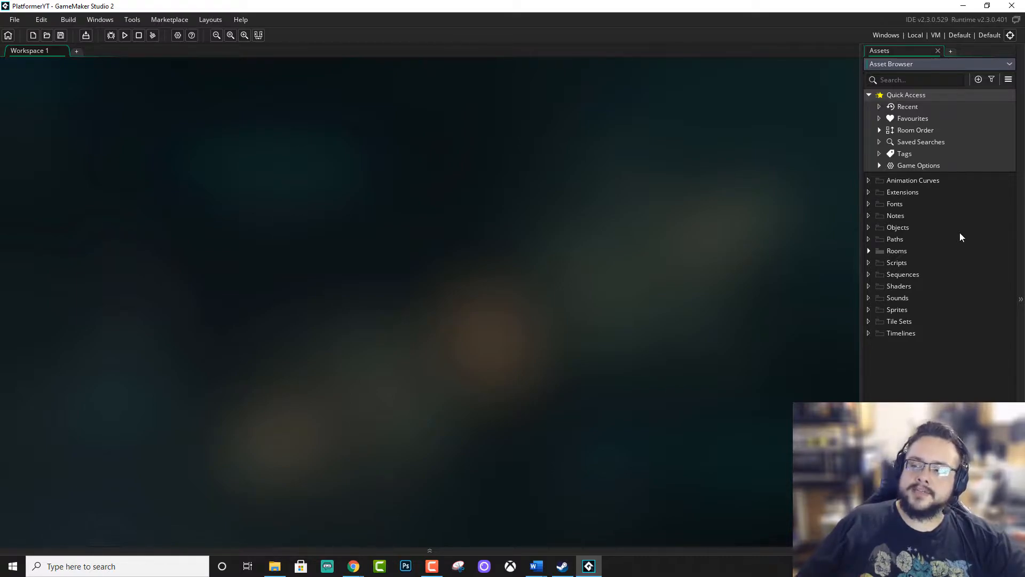
Expand the output pane and open Room1 in the room editor.
left_click(430, 549)
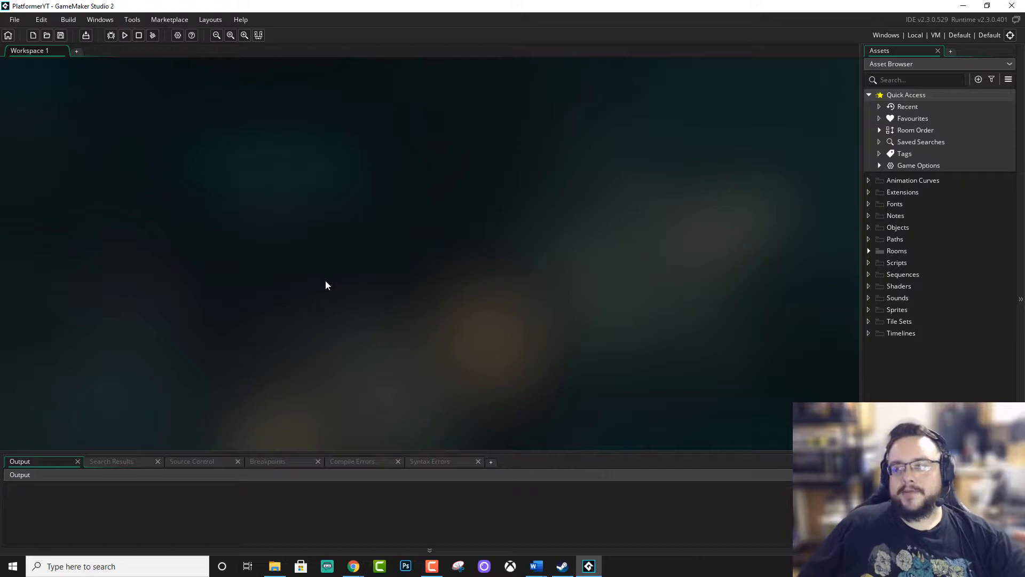
left_click(868, 250)
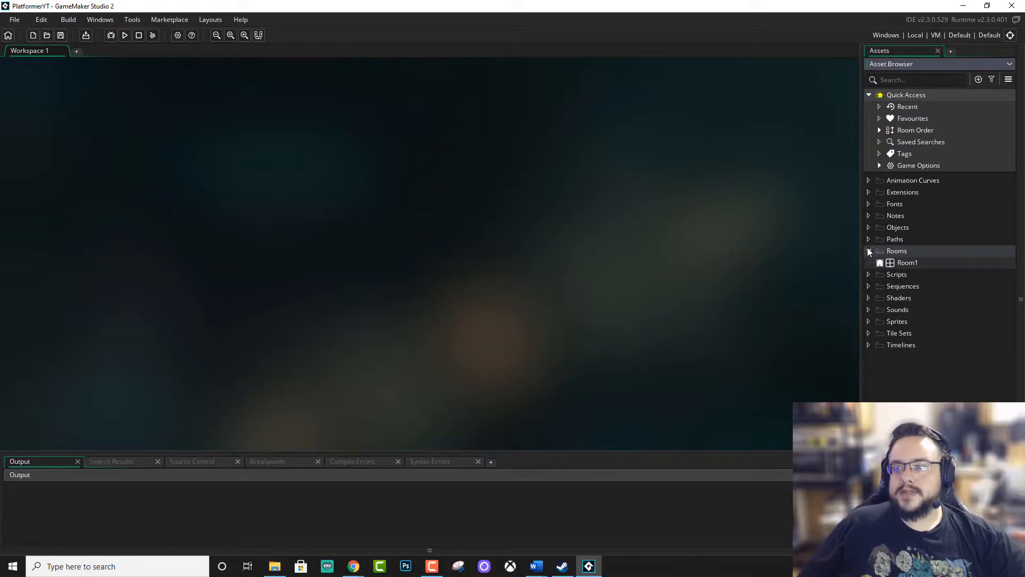
left_click(907, 262)
double_click(907, 262)
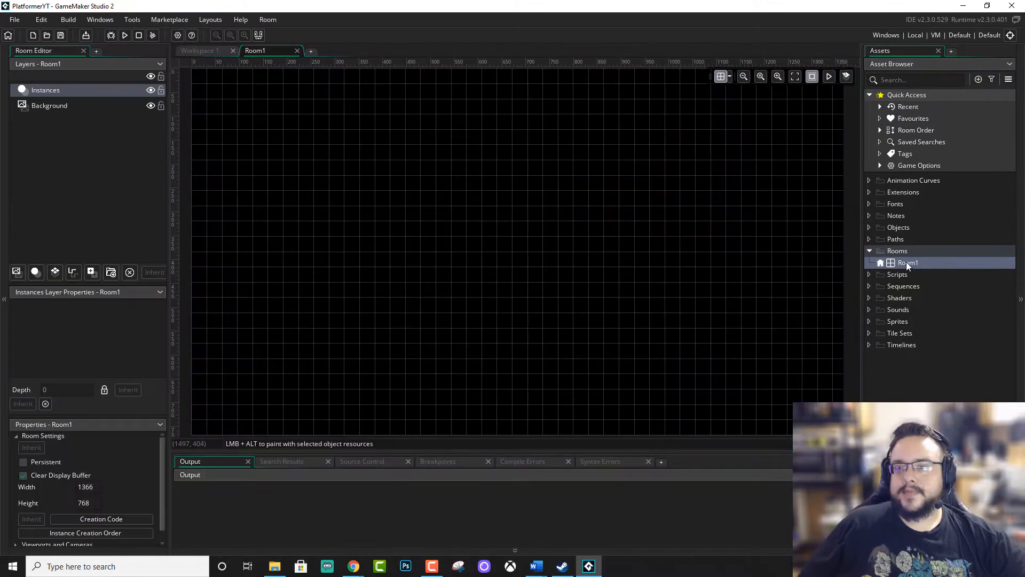
Examine the empty Room1 grid at different zoom levels, along with its Background and Instances layers.
scroll(517, 177, "up", 5)
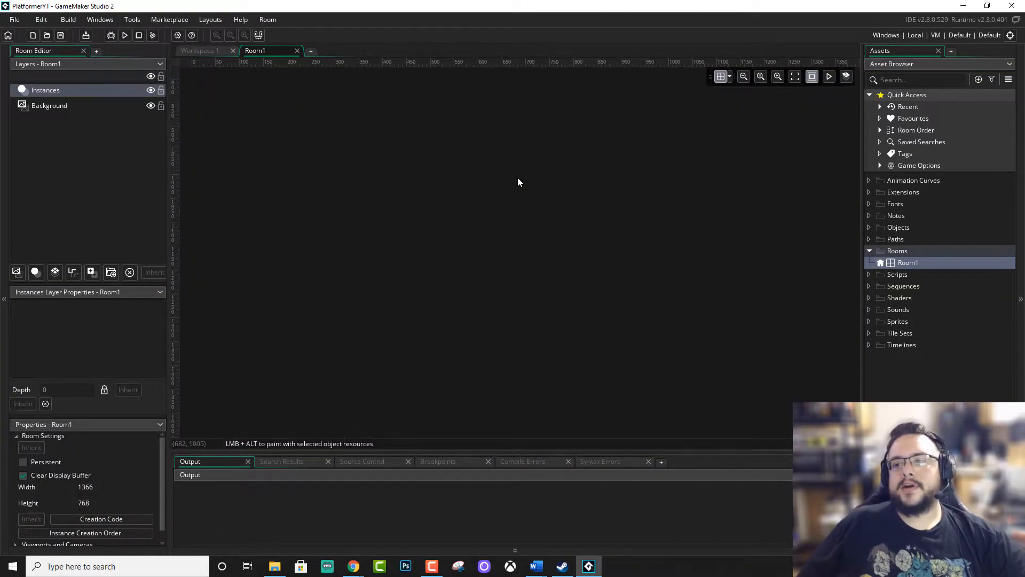
scroll(520, 184, "down", 3)
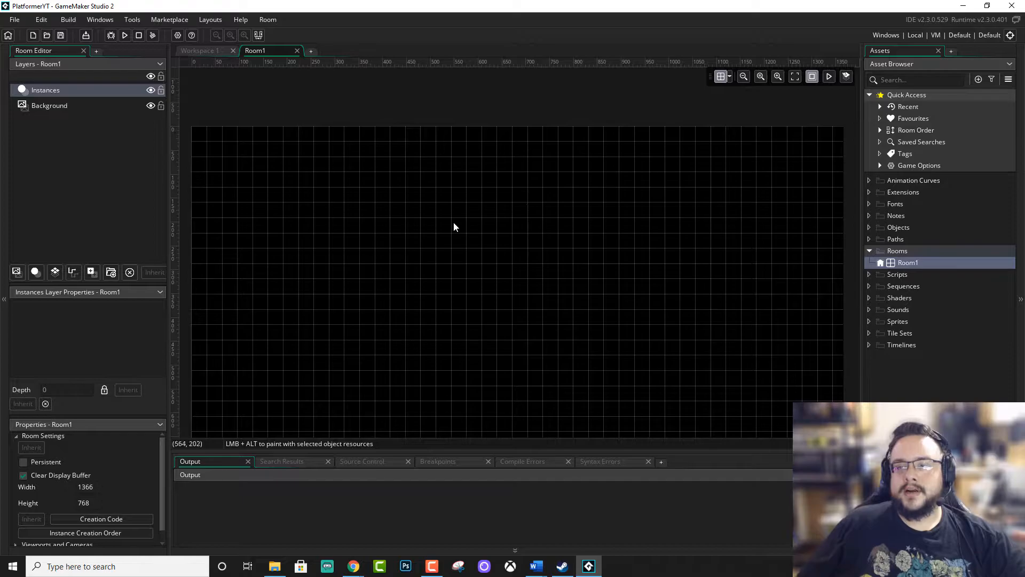
scroll(477, 306, "down", 2)
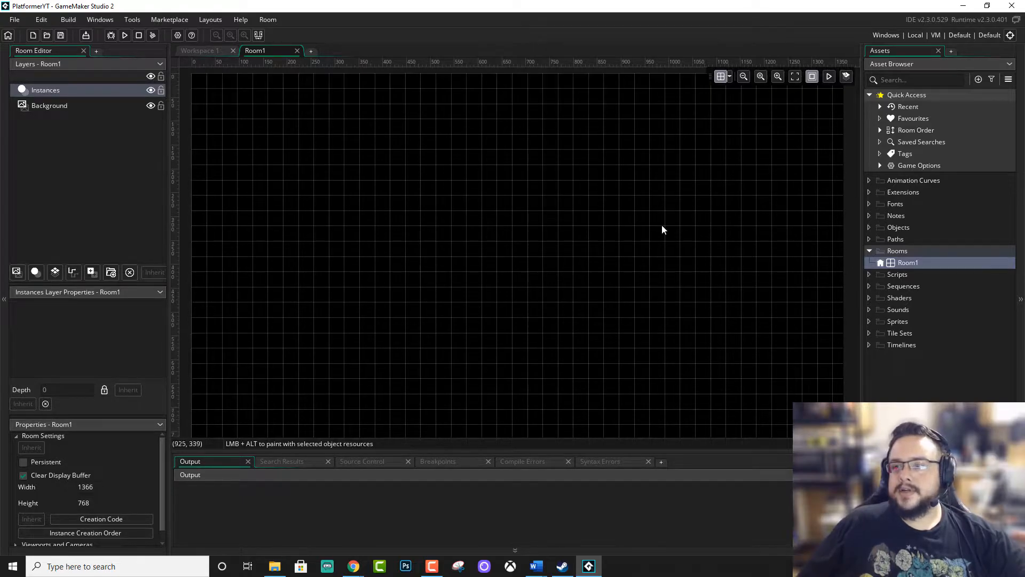
left_click(744, 77)
left_click(744, 76)
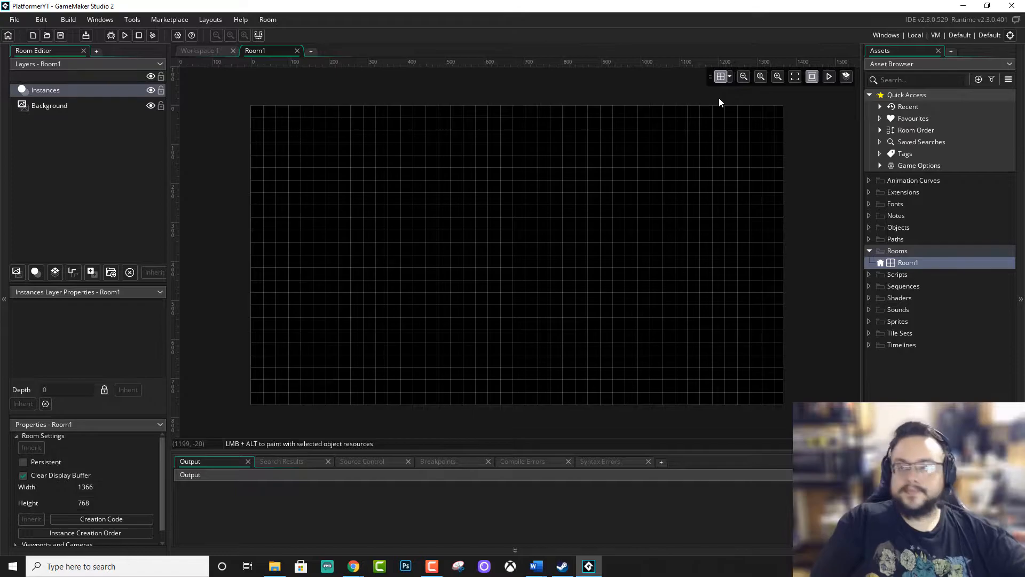
key("ctrl+minus")
key("ctrl+minus")
key("ctrl+minus")
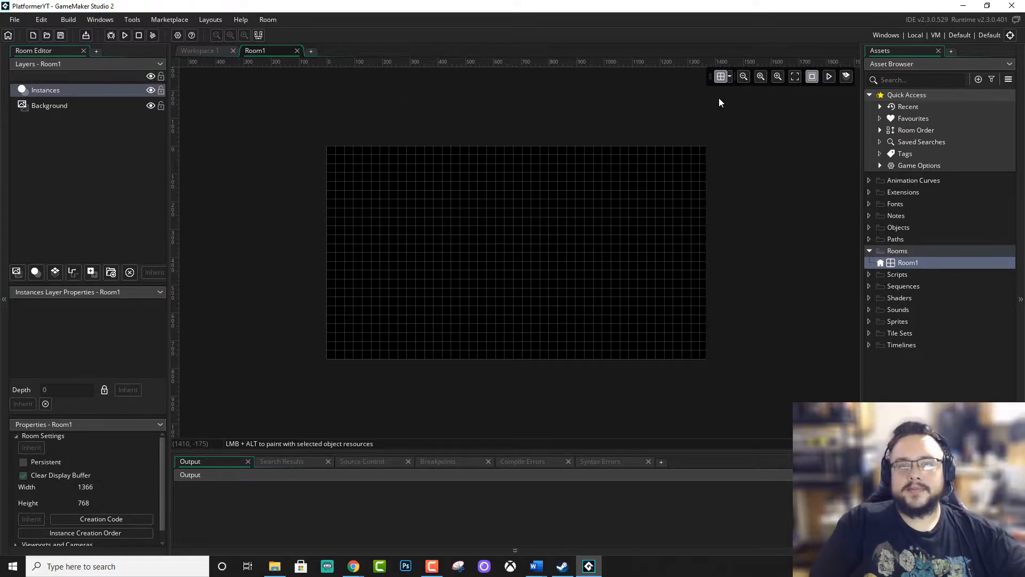
key("ctrl+plus")
scroll(718, 97, "up", 1, "ctrl")
scroll(719, 98, "down", 2, "ctrl")
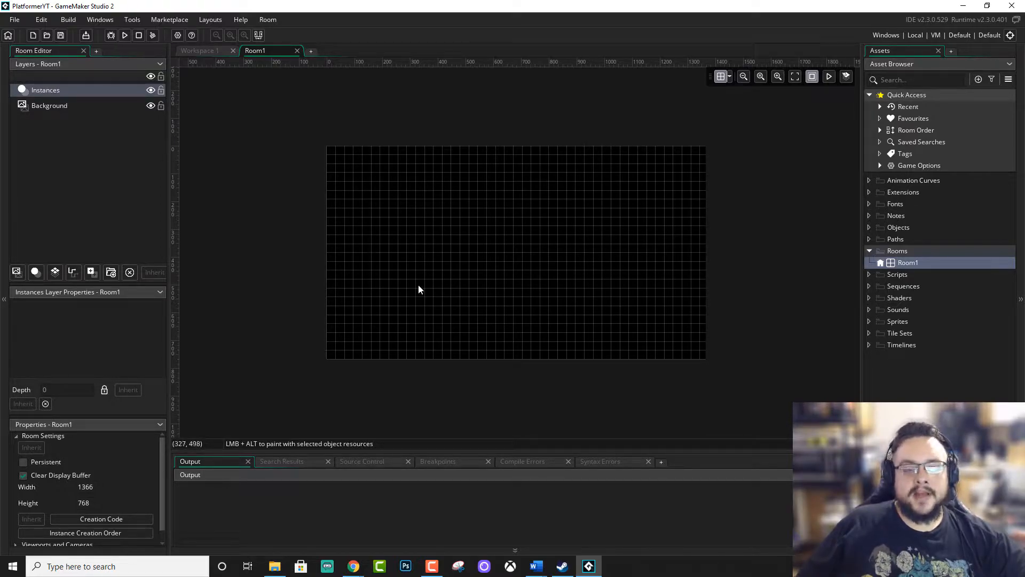
left_click(69, 104)
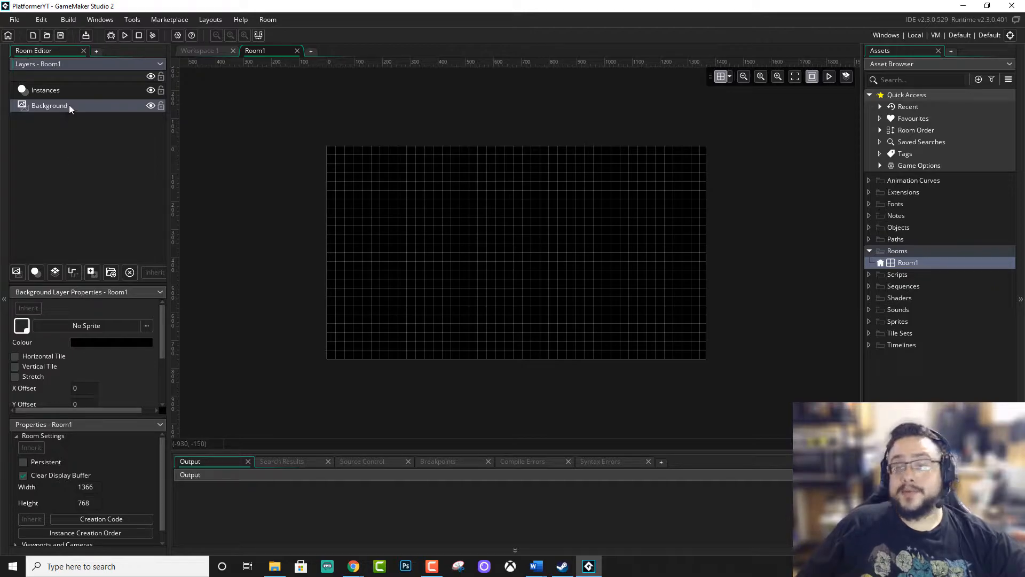
left_click(55, 90)
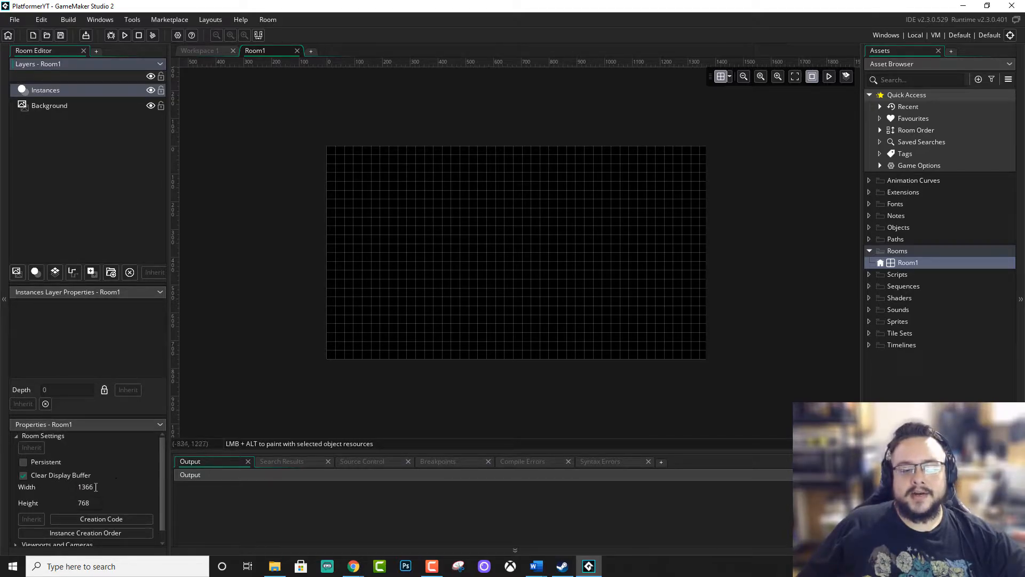
Set Room1's size to 1920 wide and 1080 high.
left_click(79, 503)
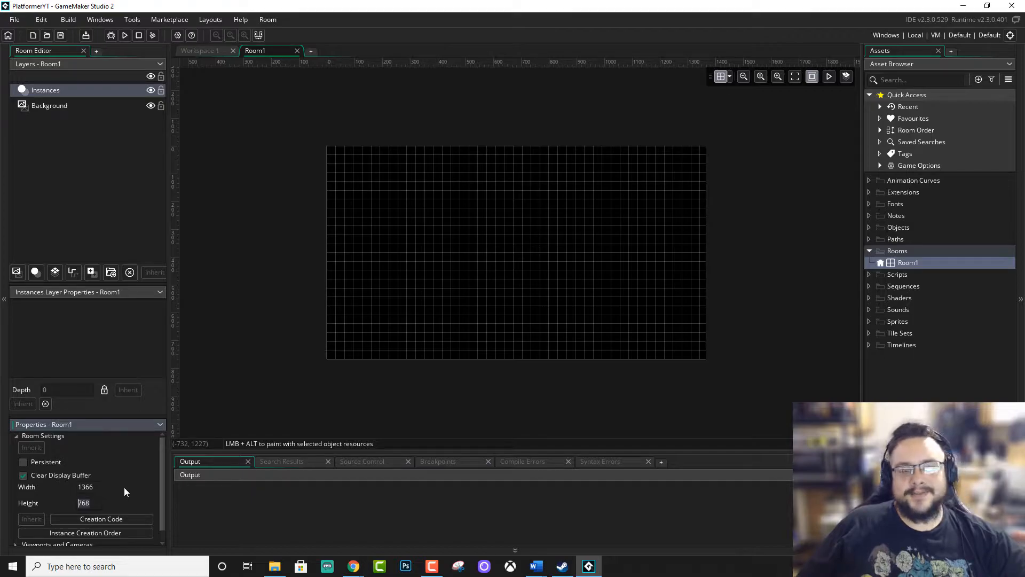
left_click(96, 486)
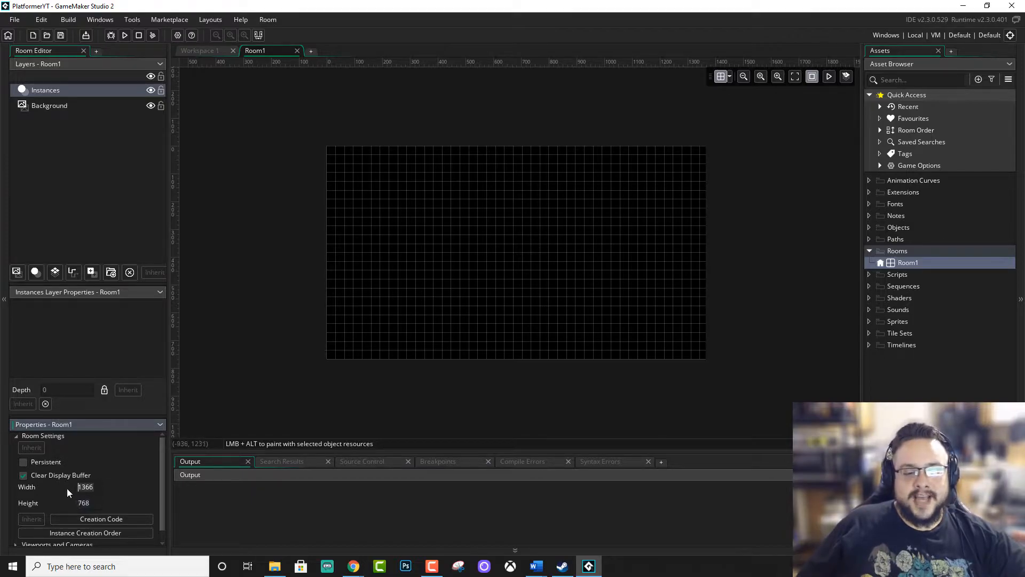
type("1920")
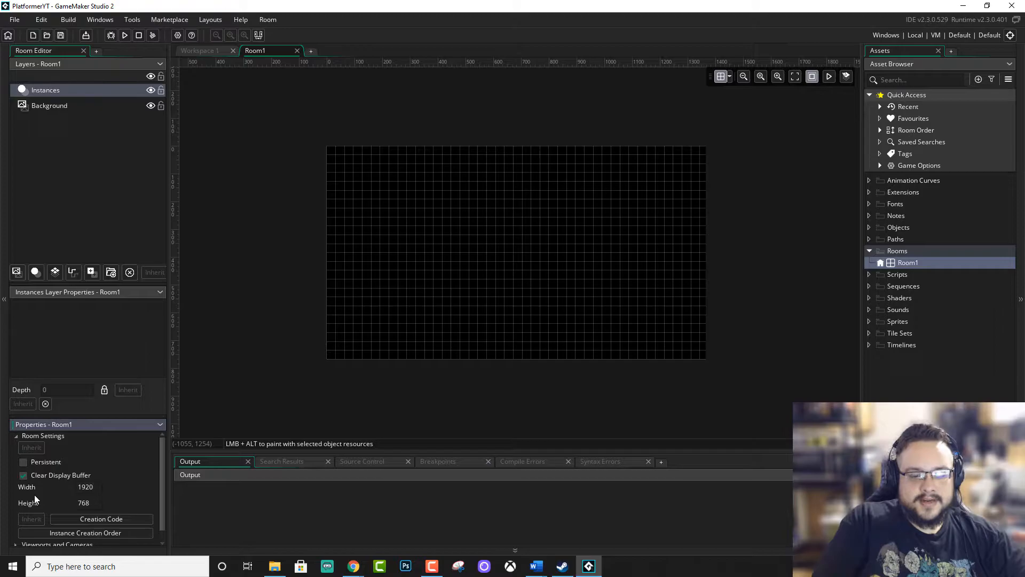
key("Tab")
type("1080")
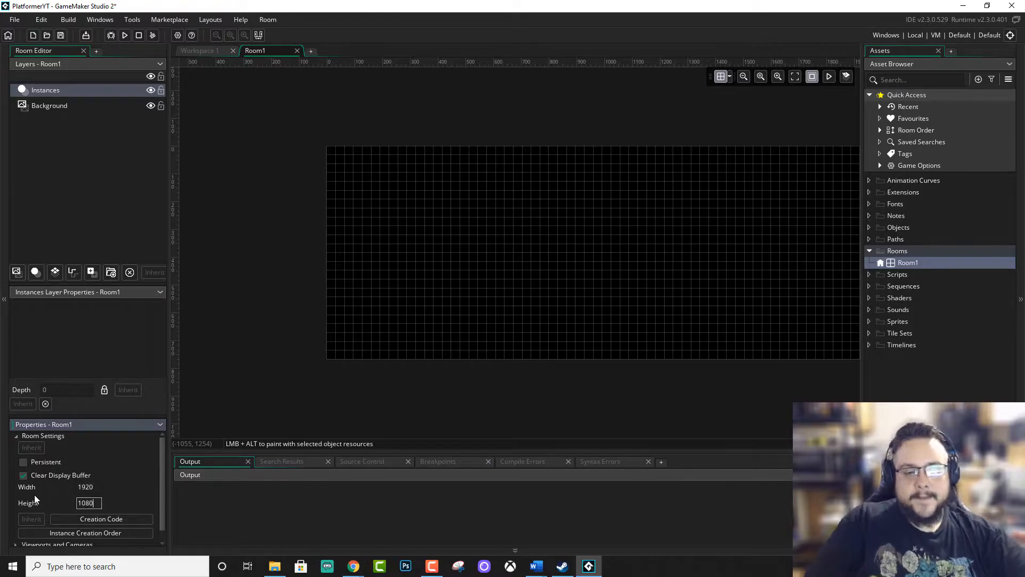
key("Return")
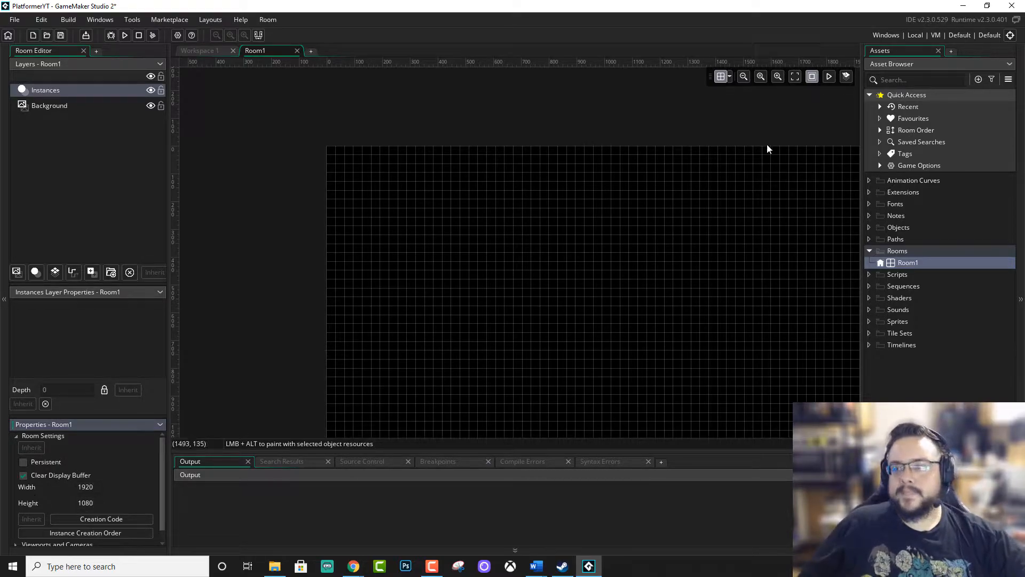
Set Room1's width to 10000.
left_click(743, 78)
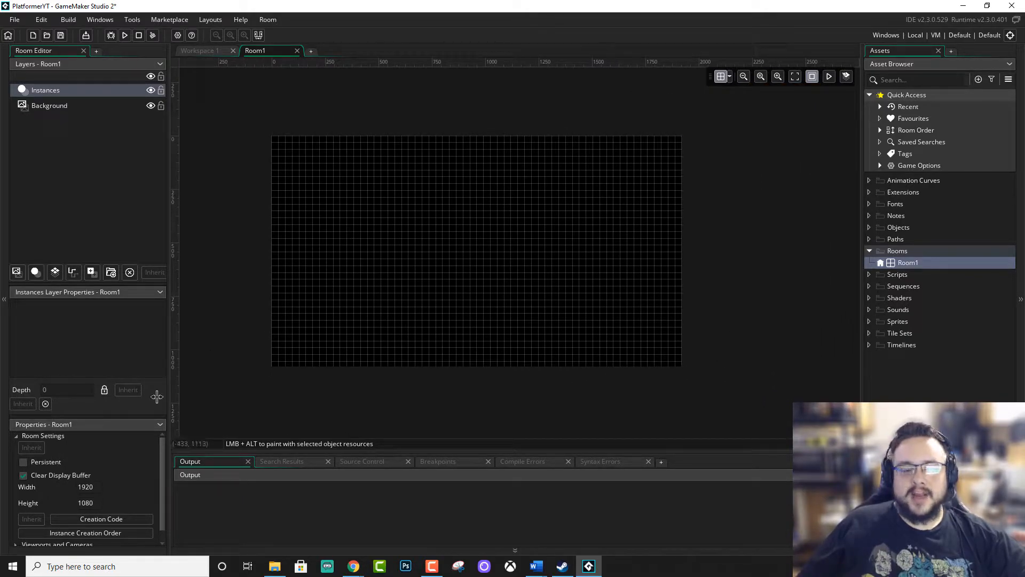
left_click_drag(95, 485, 71, 487)
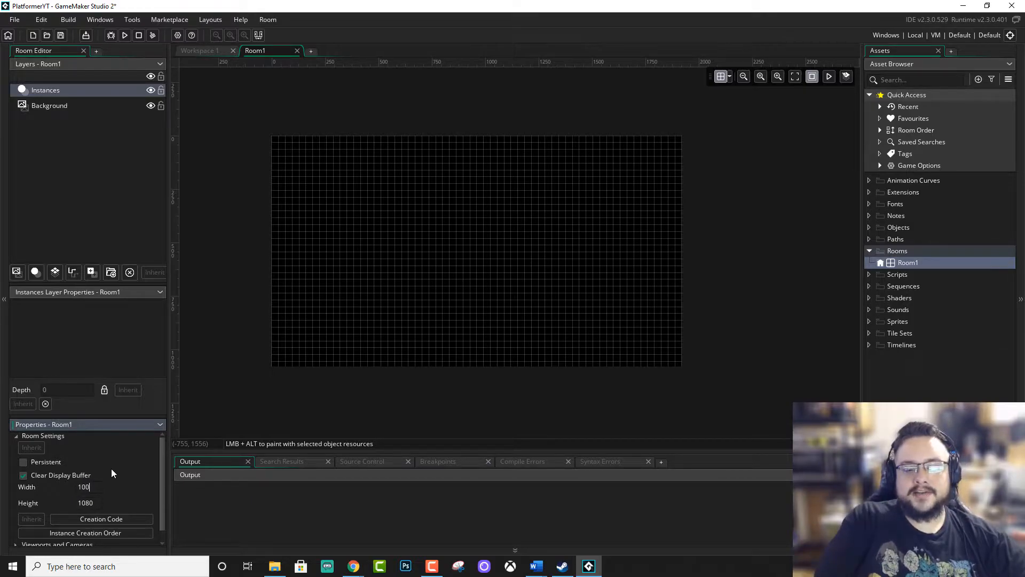
key("Return")
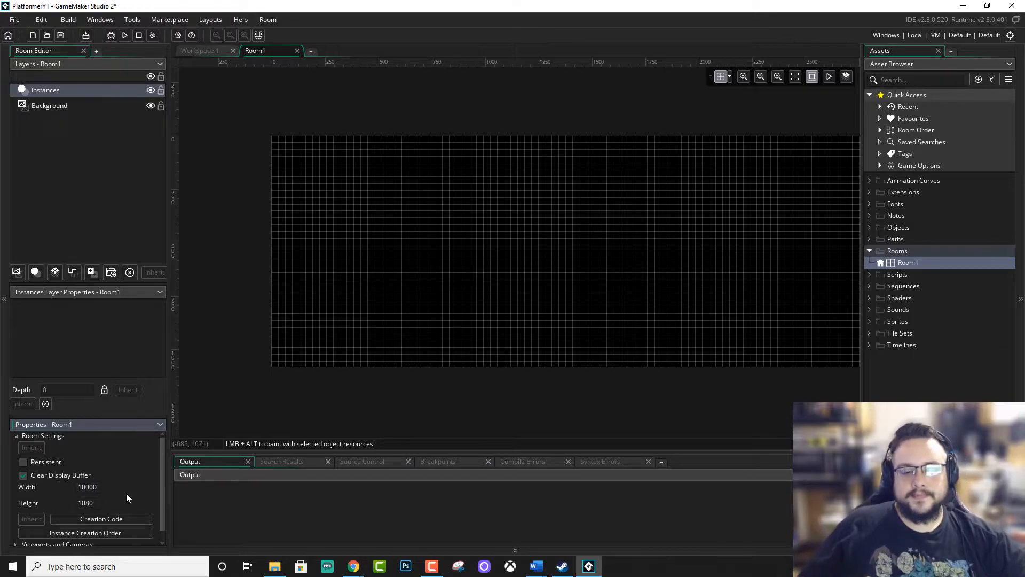
Look over the length of the widened room from its start to the far side and back.
middle_click_drag(679, 262, 422, 204)
middle_click_drag(740, 248, 256, 320)
middle_click_drag(673, 281, 246, 307)
middle_click_drag(673, 266, 245, 236)
middle_click_drag(454, 262, 801, 243)
middle_click_drag(411, 257, 758, 242)
middle_click_drag(363, 256, 745, 254)
middle_click_drag(331, 248, 560, 265)
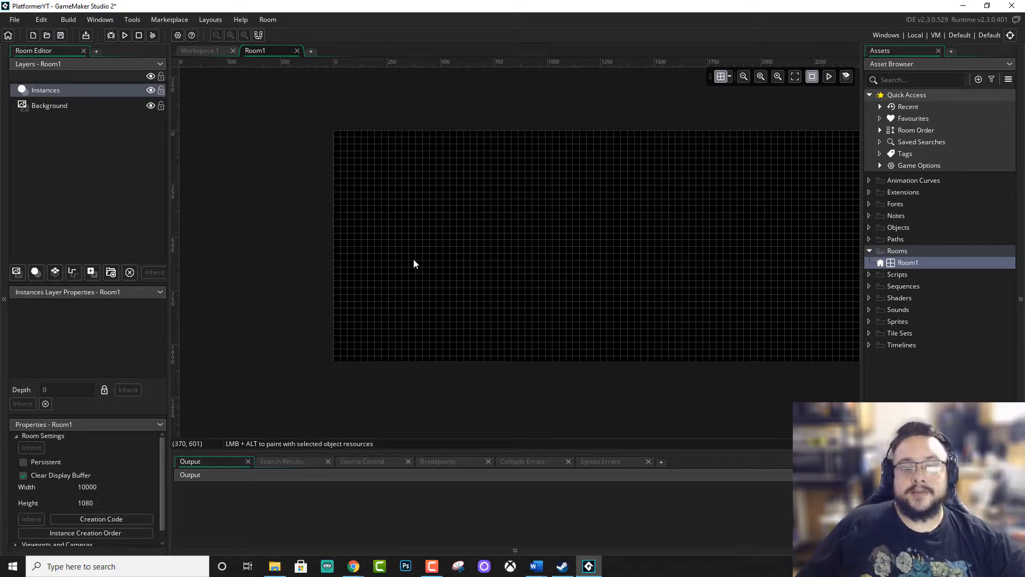
middle_click_drag(488, 262, 439, 272)
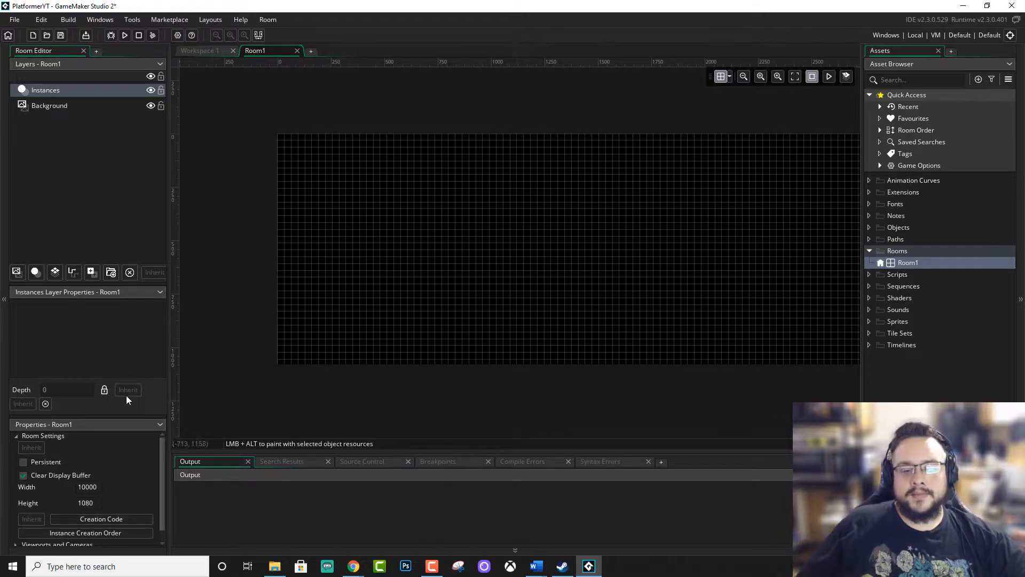
Enable viewports for Room1 and make Viewport 0 visible.
left_click_drag(112, 415, 111, 351)
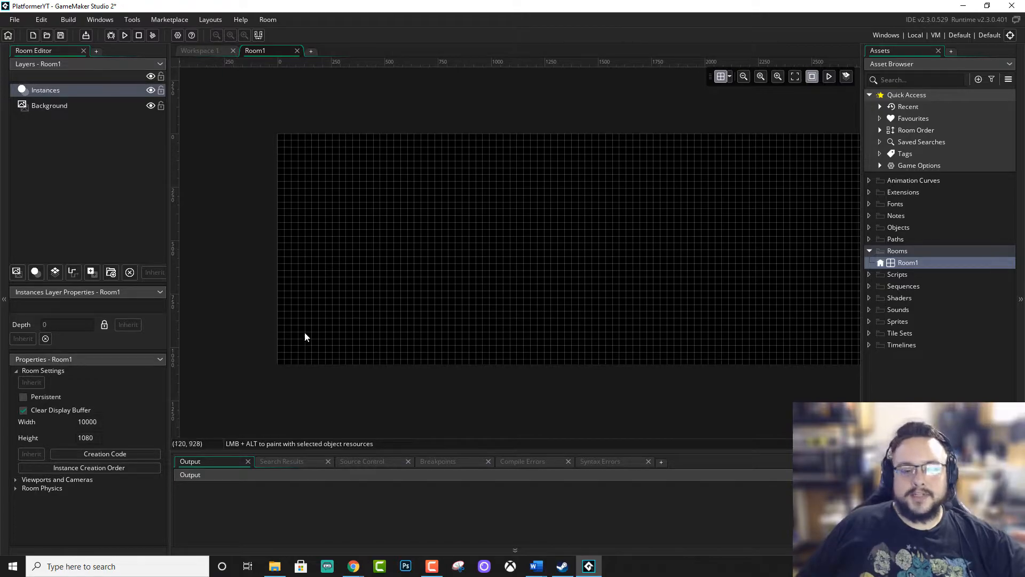
left_click(16, 480)
scroll(113, 478, "down", 1)
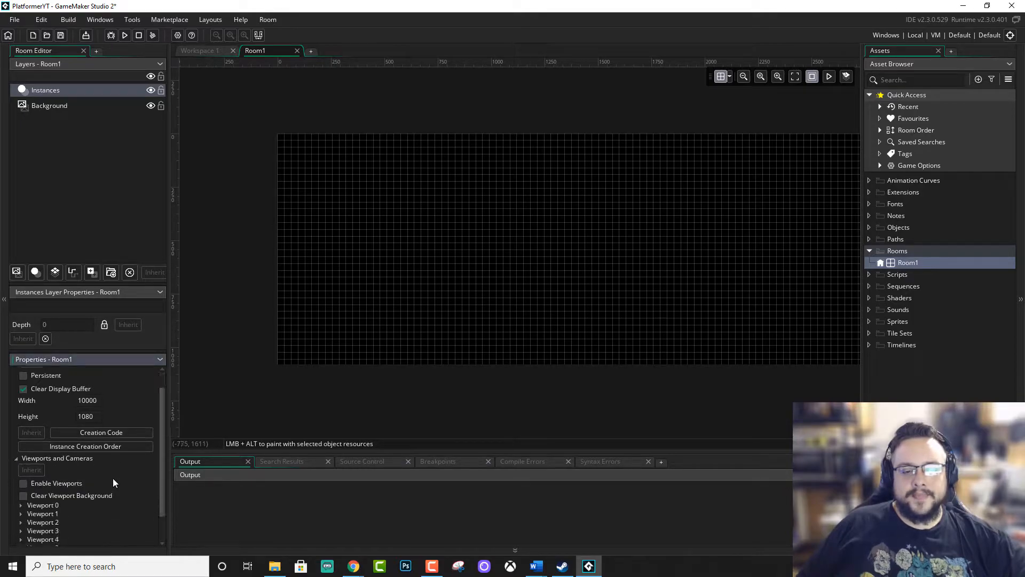
scroll(113, 478, "down", 2)
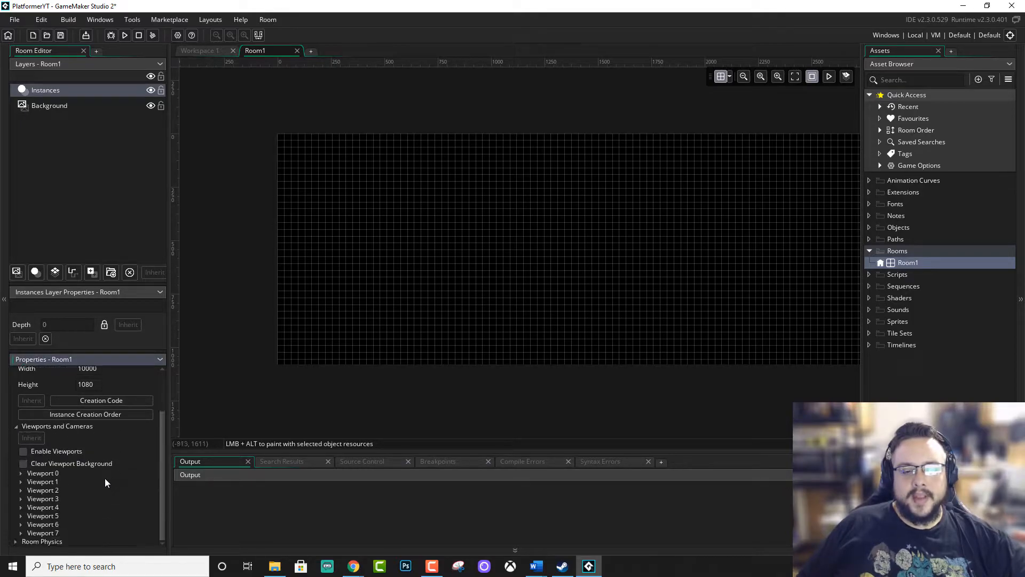
left_click(20, 473)
scroll(18, 480, "down", 1)
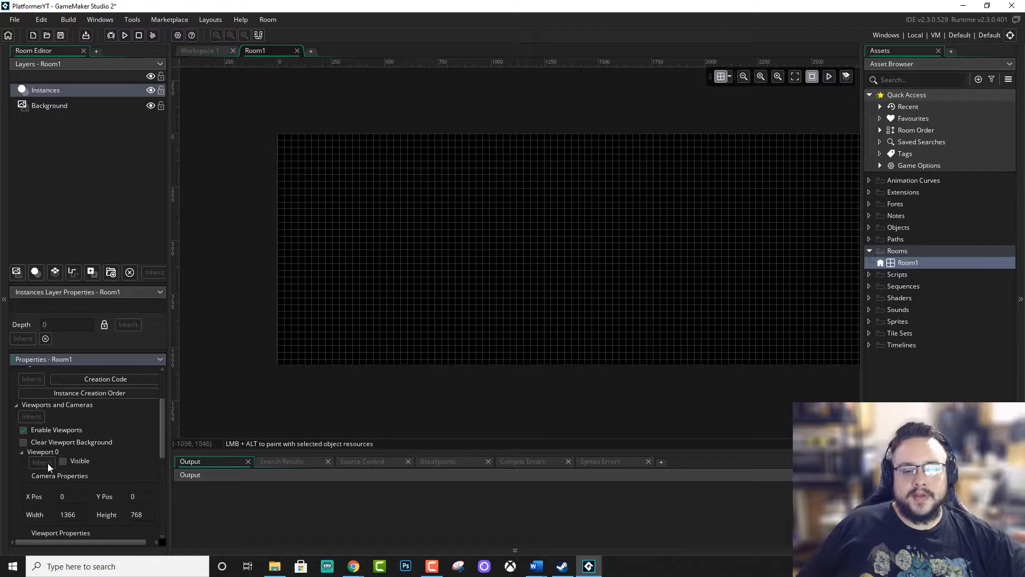
left_click(62, 461)
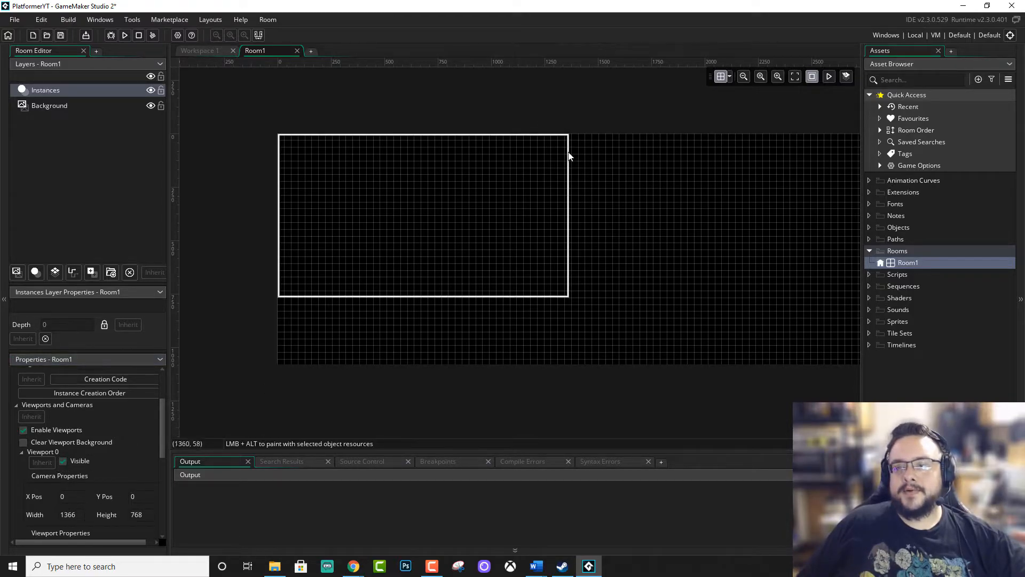
Set Viewport 0's camera size to 1920 wide and 1080 high.
scroll(114, 502, "down", 1)
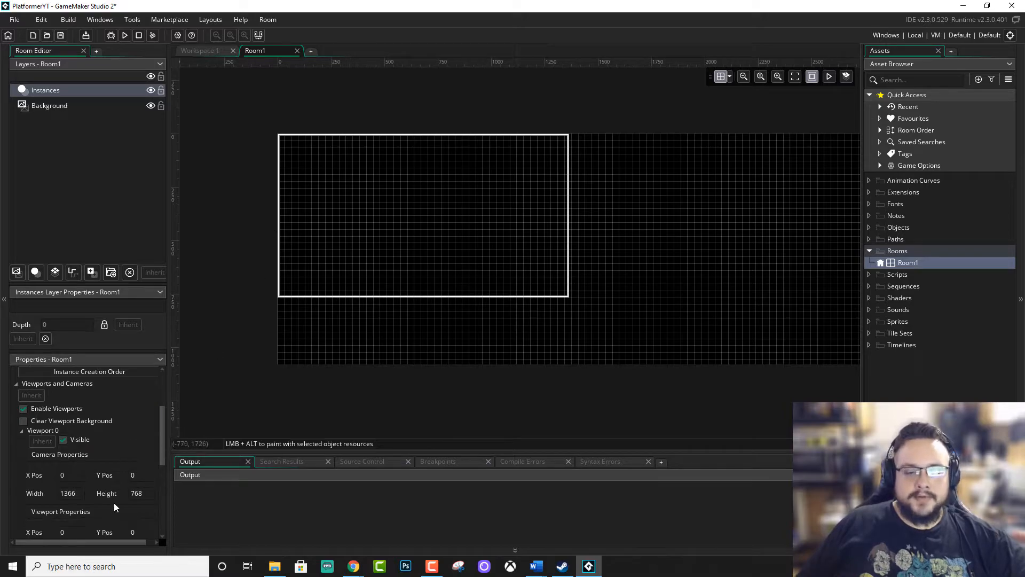
left_click(60, 493)
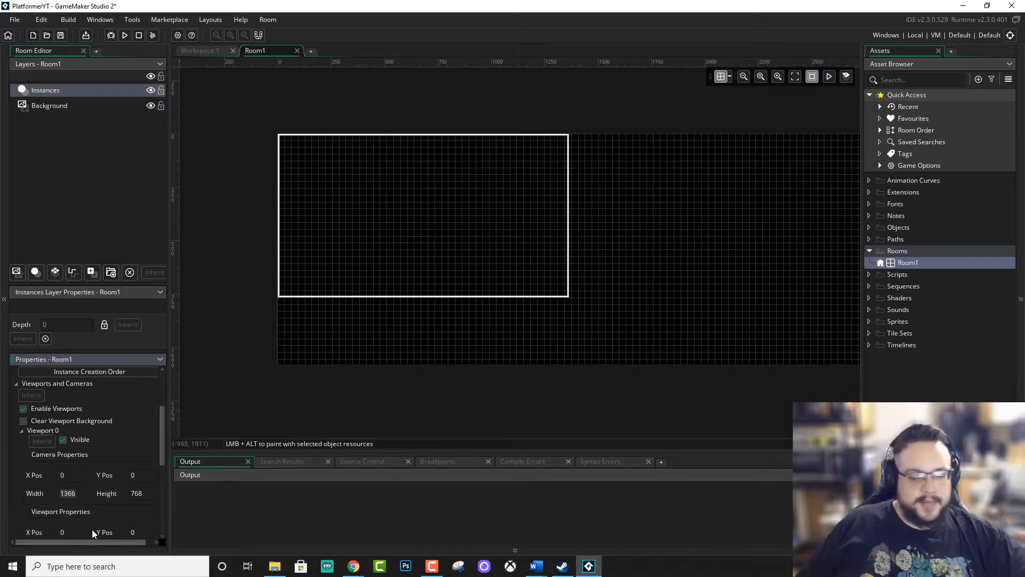
type("1920")
key("Tab")
type("1080")
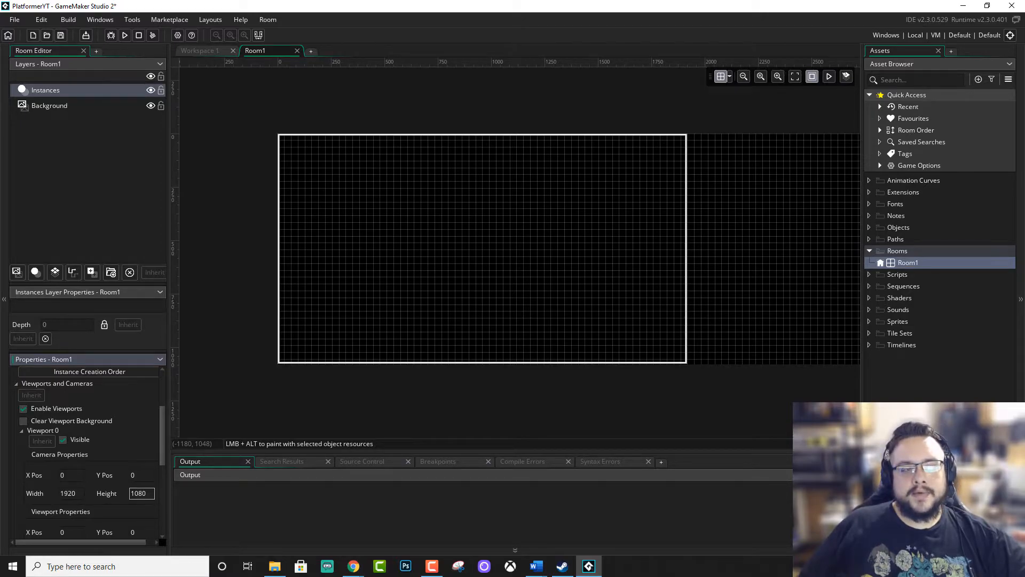
Switch to Chrome, maximize its window and open the Assets page of kenney.nl.
key("alt+Tab")
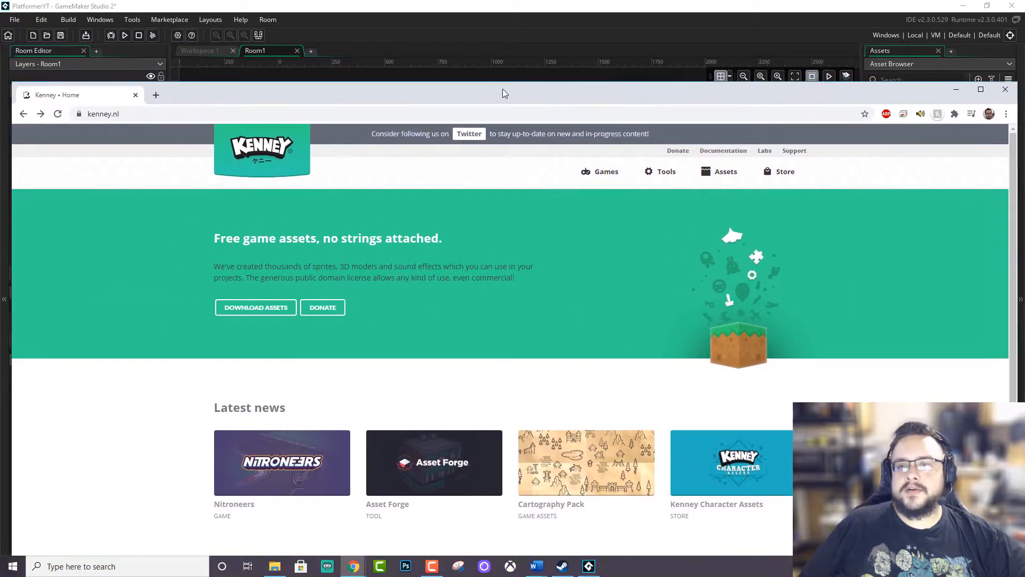
double_click(502, 89)
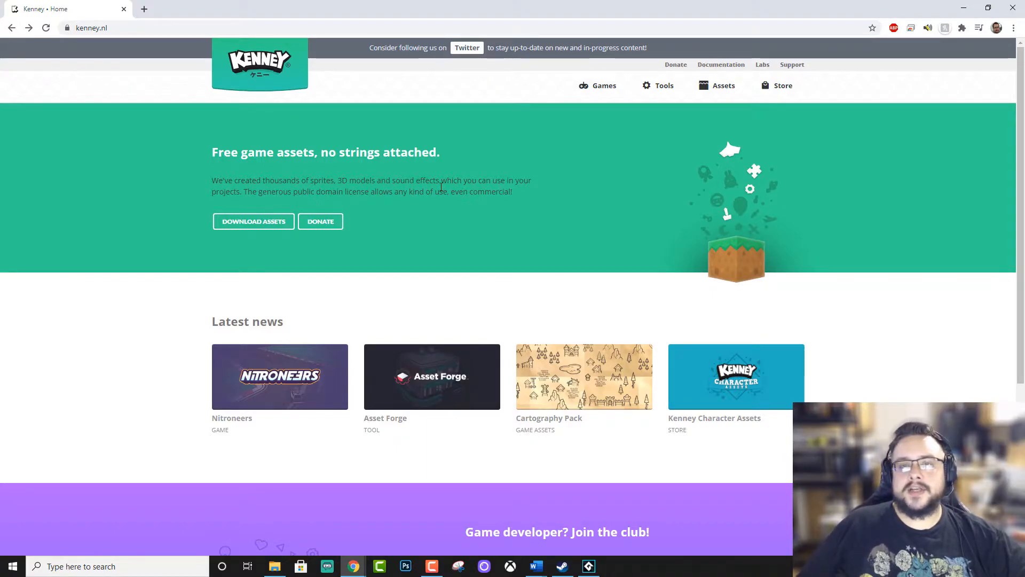
left_click(719, 97)
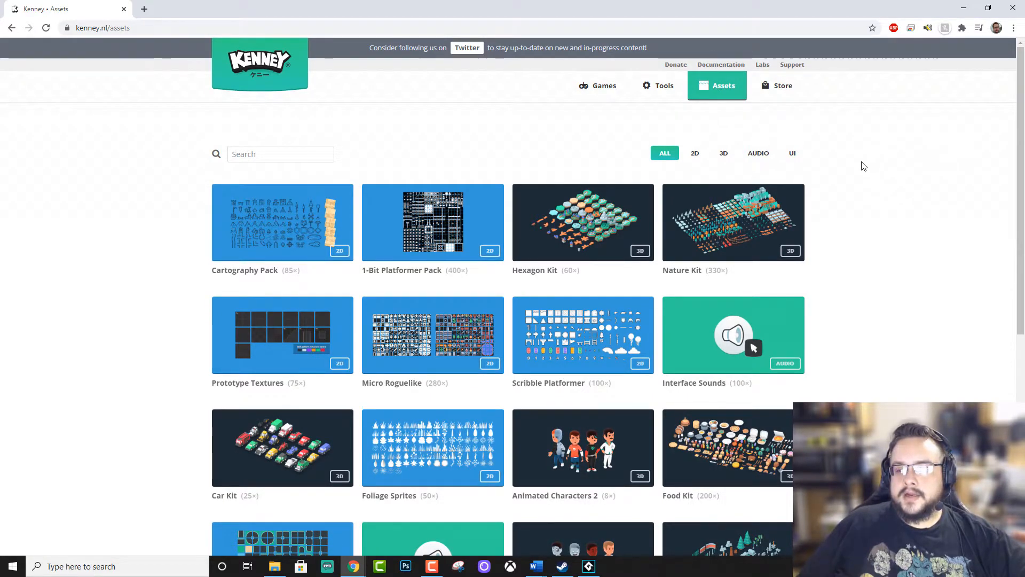
Search the Kenney assets for "platformer" and look through the listed packs.
left_click(284, 160)
type("platformer")
key("Return")
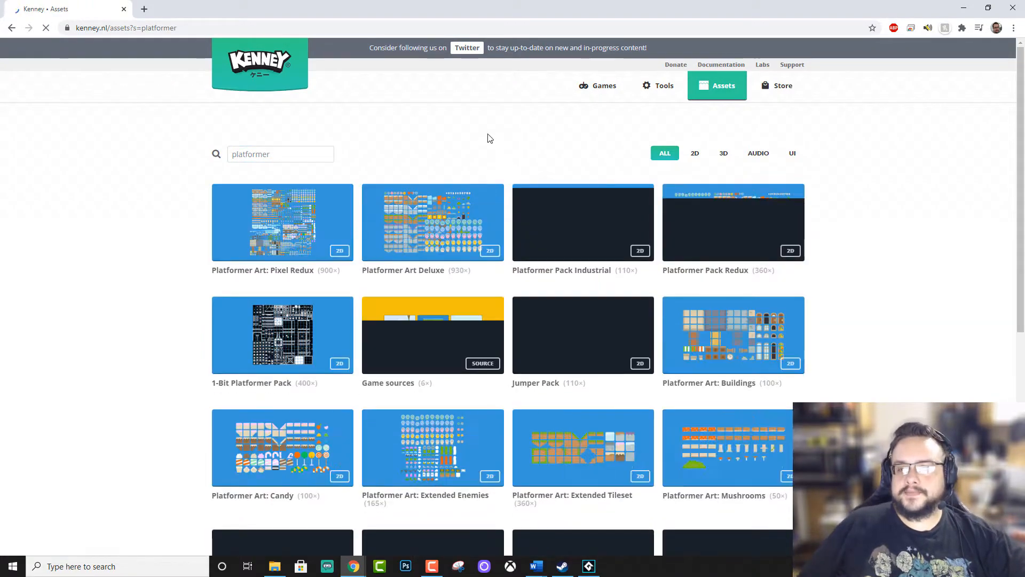
scroll(883, 184, "down", 2)
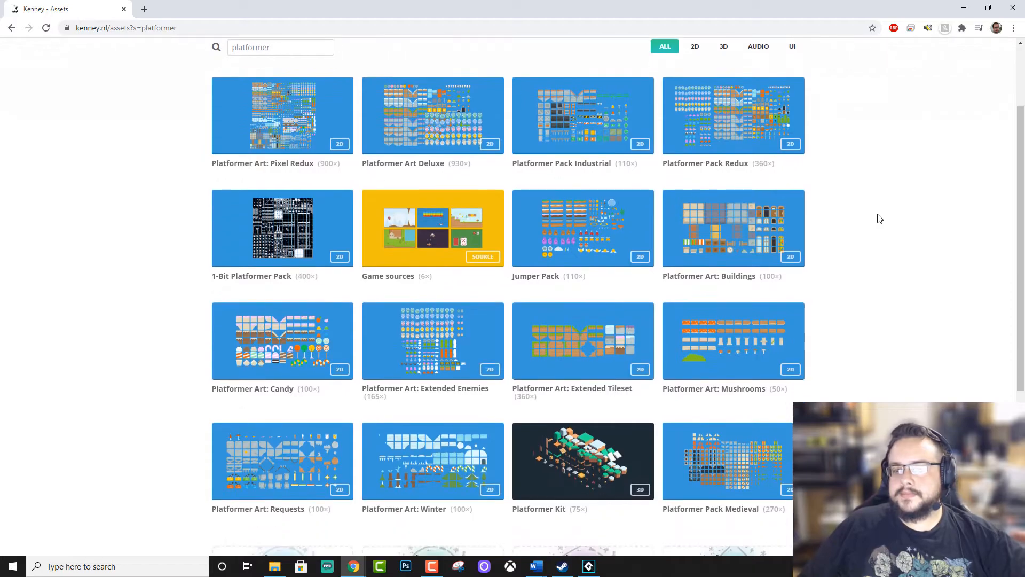
scroll(879, 225, "down", 4)
scroll(878, 225, "up", 4)
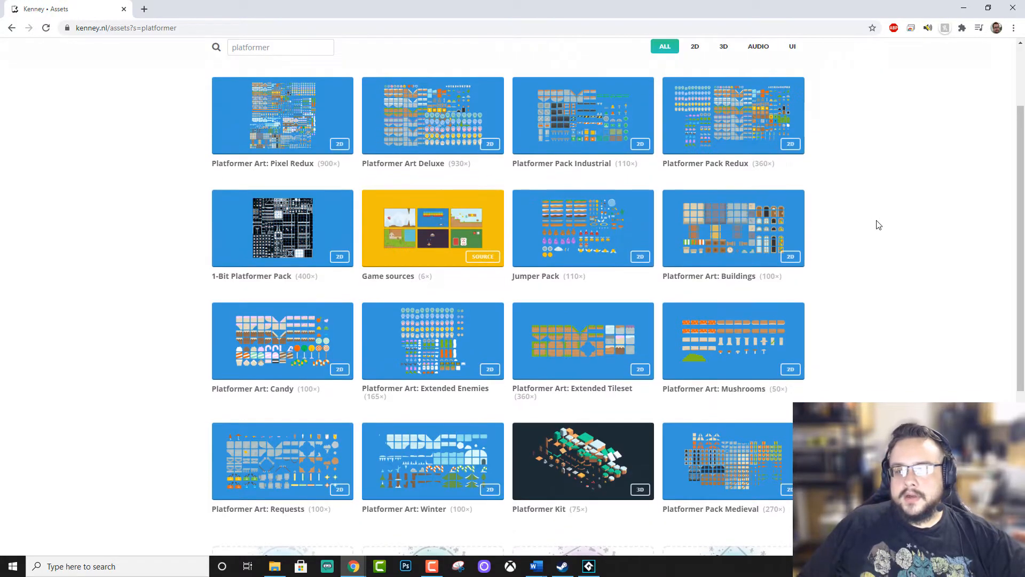
scroll(879, 224, "up", 2)
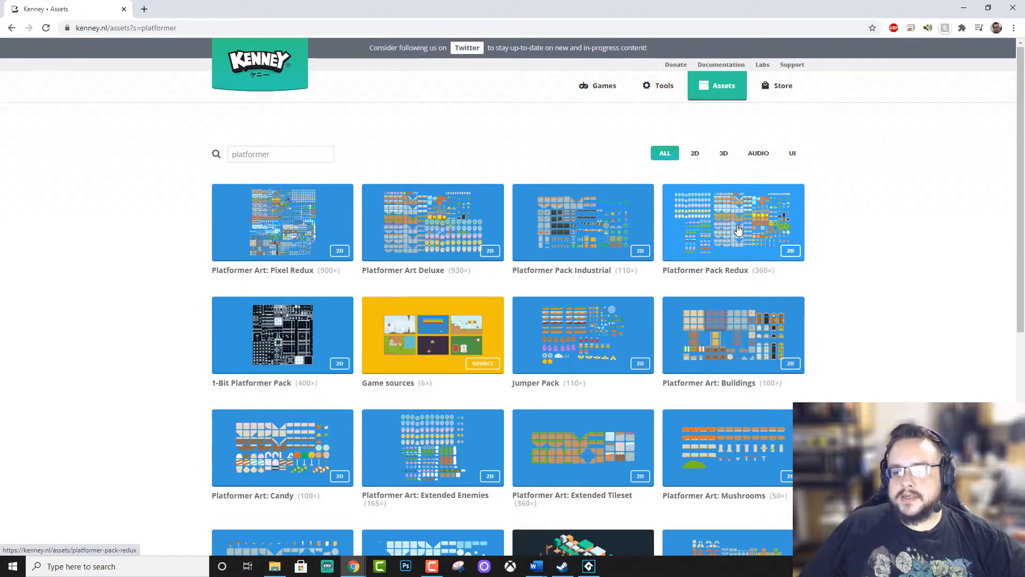
Download Platformer Pack Redux from its asset page and open the downloaded zip archive.
left_click(738, 230)
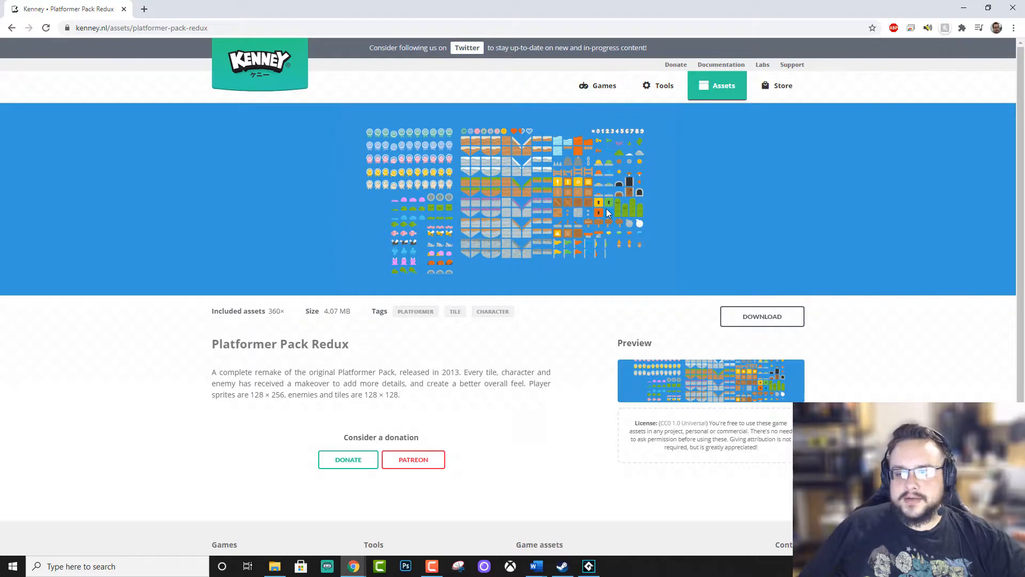
left_click(786, 322)
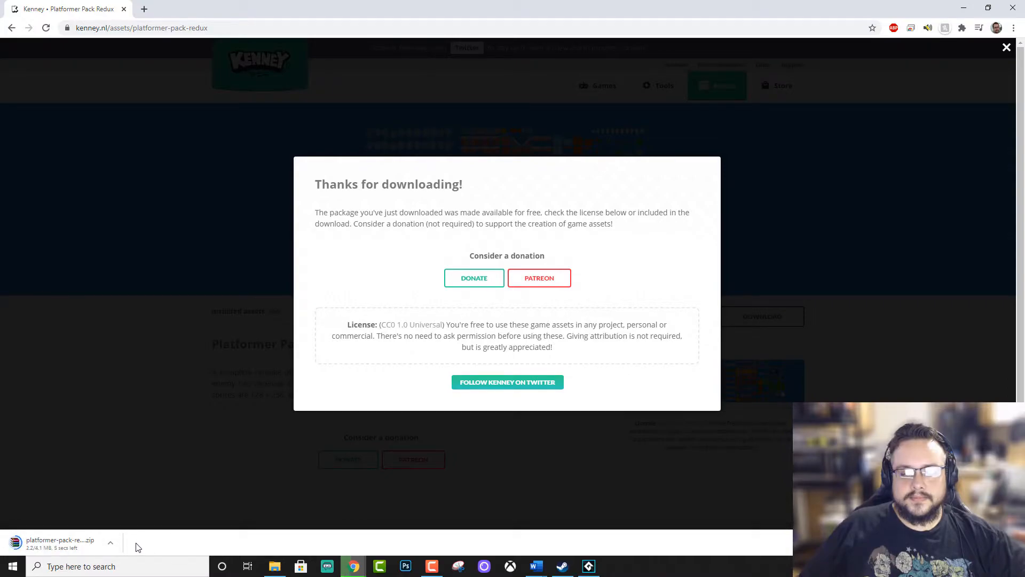
left_click(80, 542)
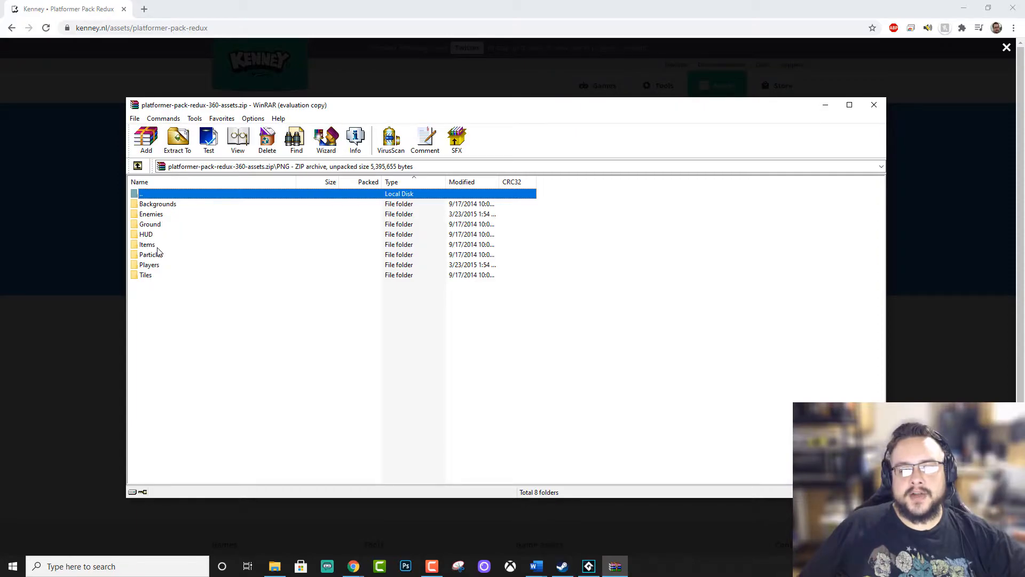
Look through the archive's PNG/Players/128x256 folders, including Green, and return to the archive's root.
double_click(149, 266)
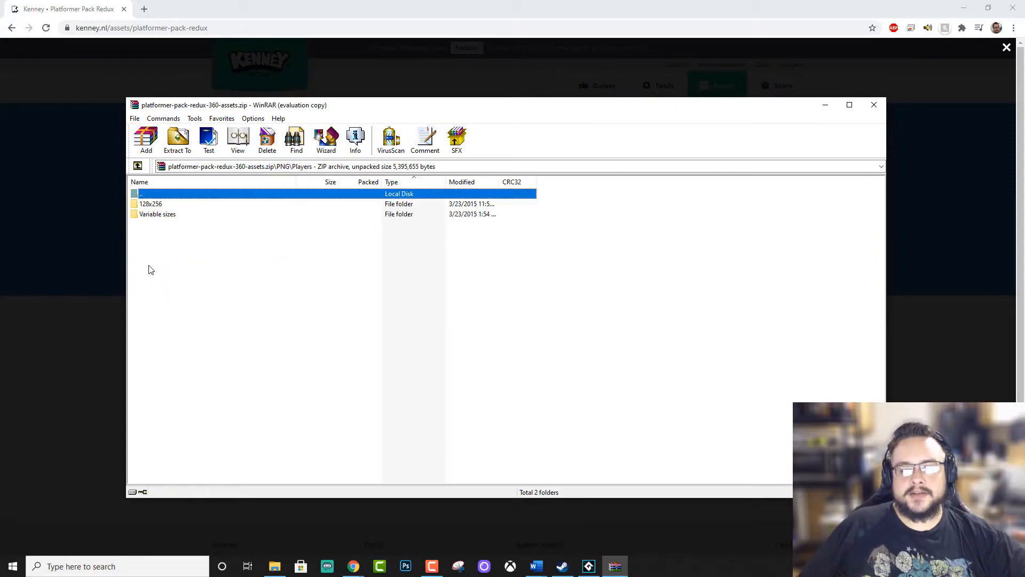
double_click(164, 205)
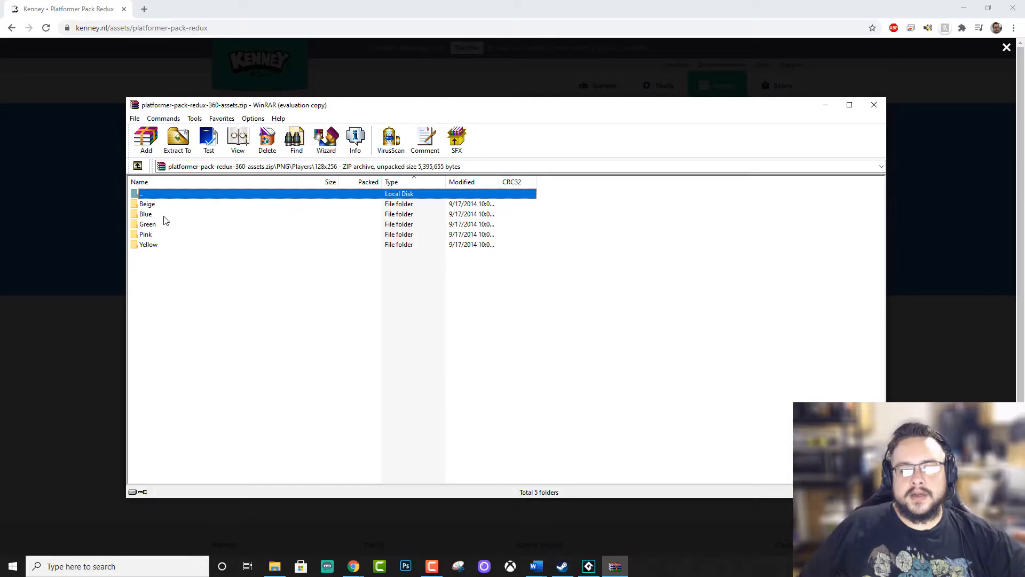
double_click(165, 224)
double_click(162, 193)
double_click(162, 195)
double_click(163, 196)
double_click(163, 195)
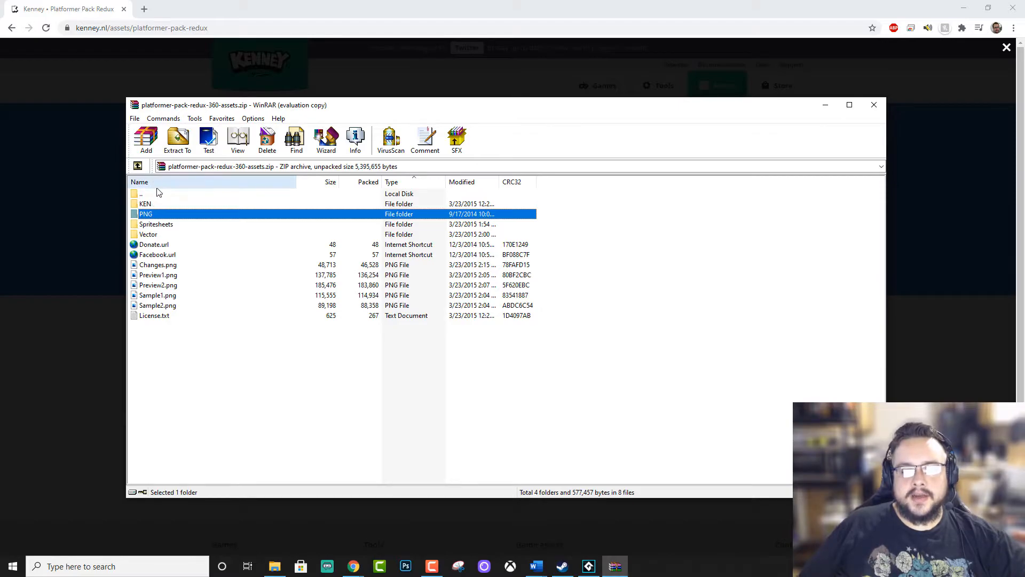
left_click(158, 192)
Extract the whole archive to the platformer-pack-redux-360-assets folder in Downloads, with the files displayed in Explorer.
left_click_drag(203, 111, 236, 121)
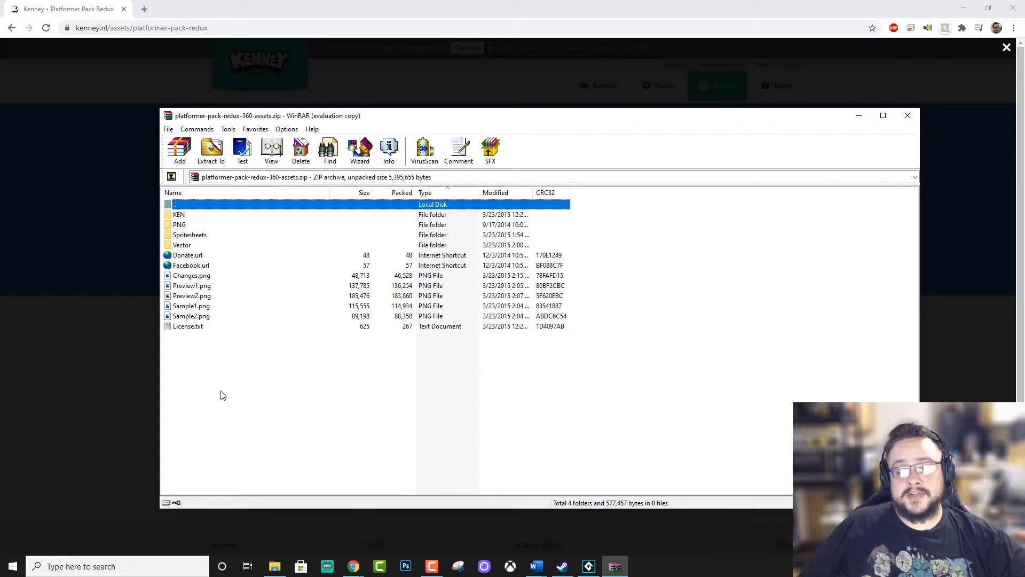
left_click(274, 566)
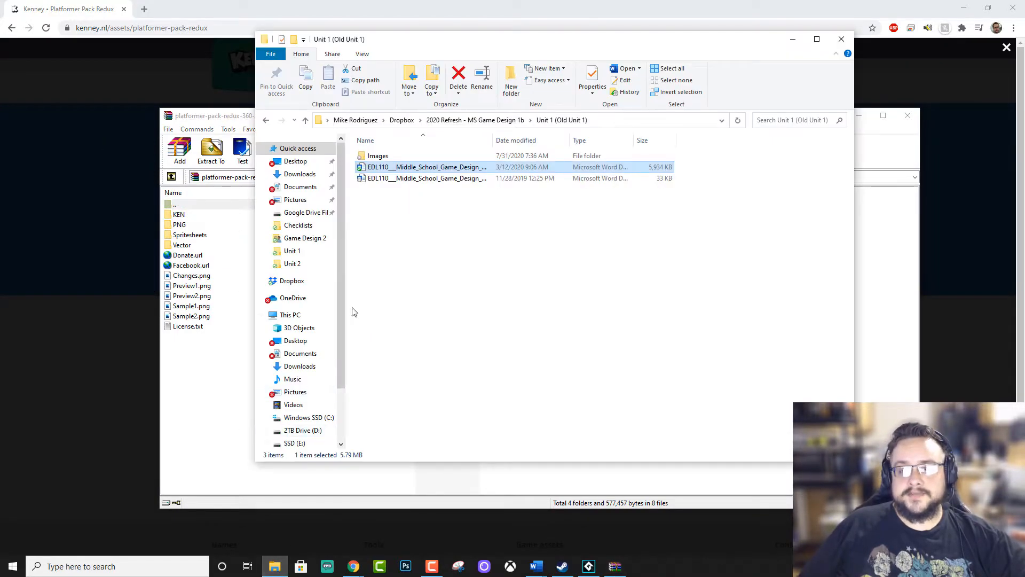
left_click(792, 39)
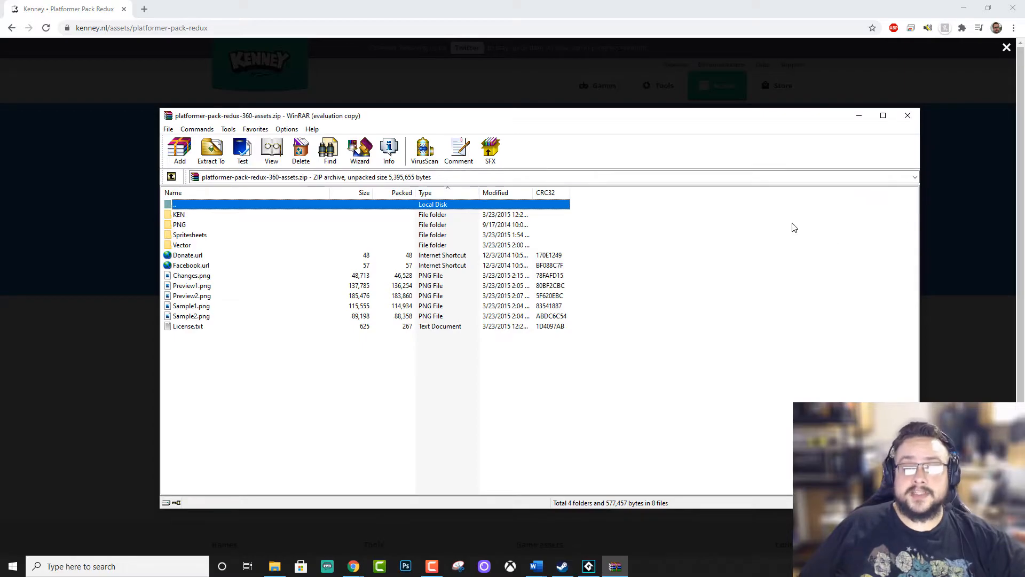
left_click(220, 155)
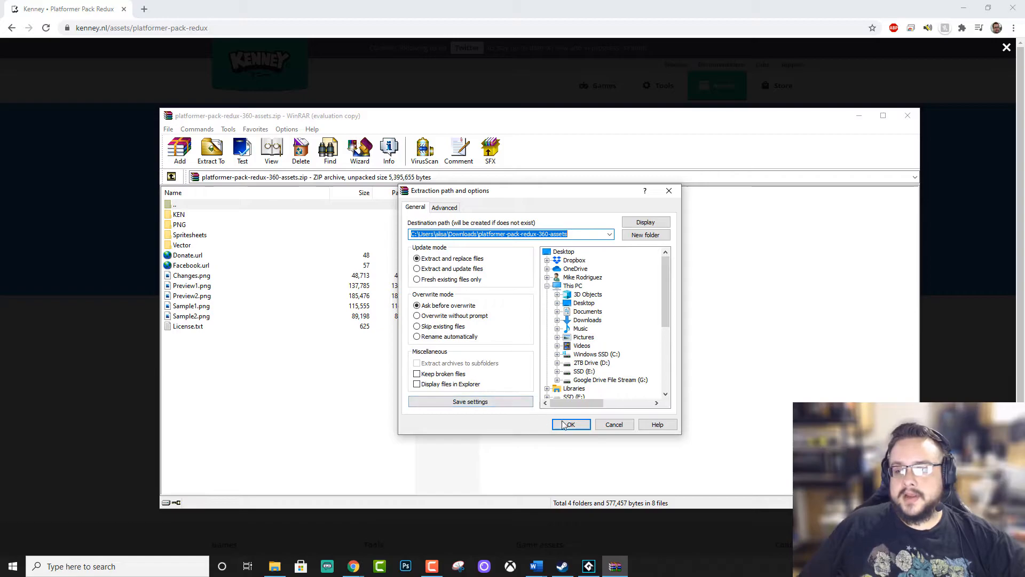
left_click(473, 384)
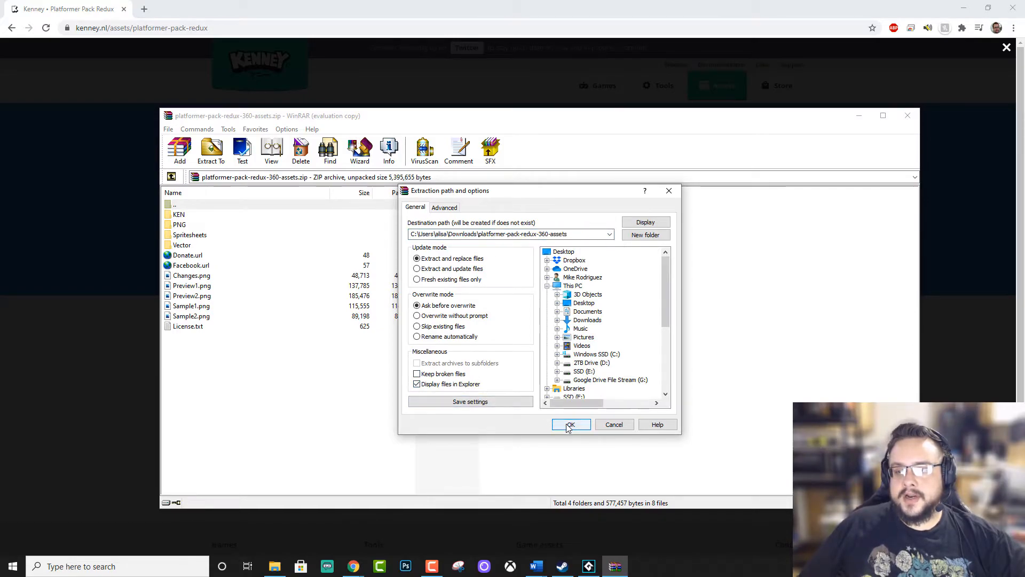
left_click(569, 425)
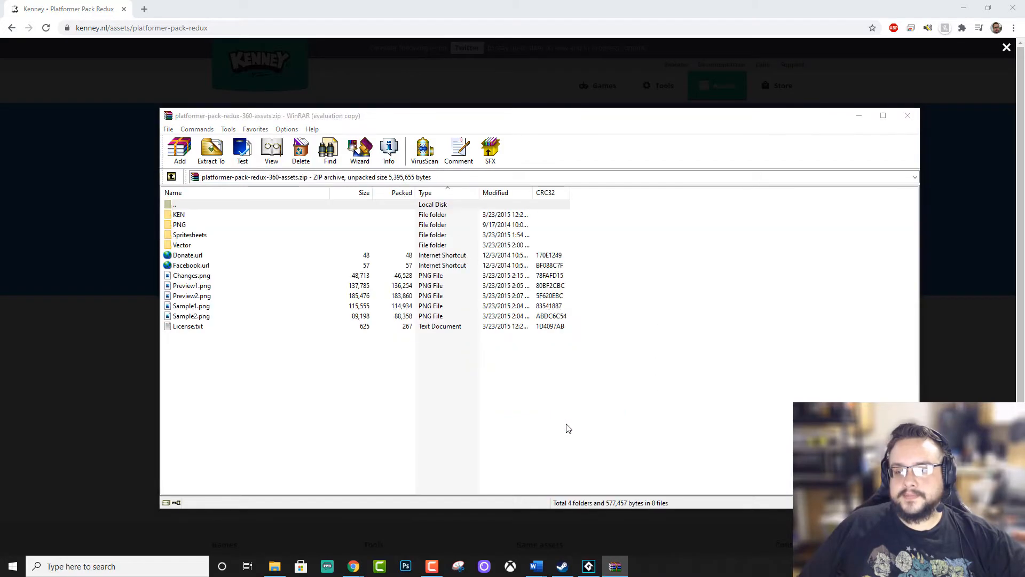
Close the archive window, open the extracted pack's PNG folder in File Explorer and move that window out of the way.
left_click(911, 130)
left_click(907, 116)
left_click_drag(640, 63, 619, 111)
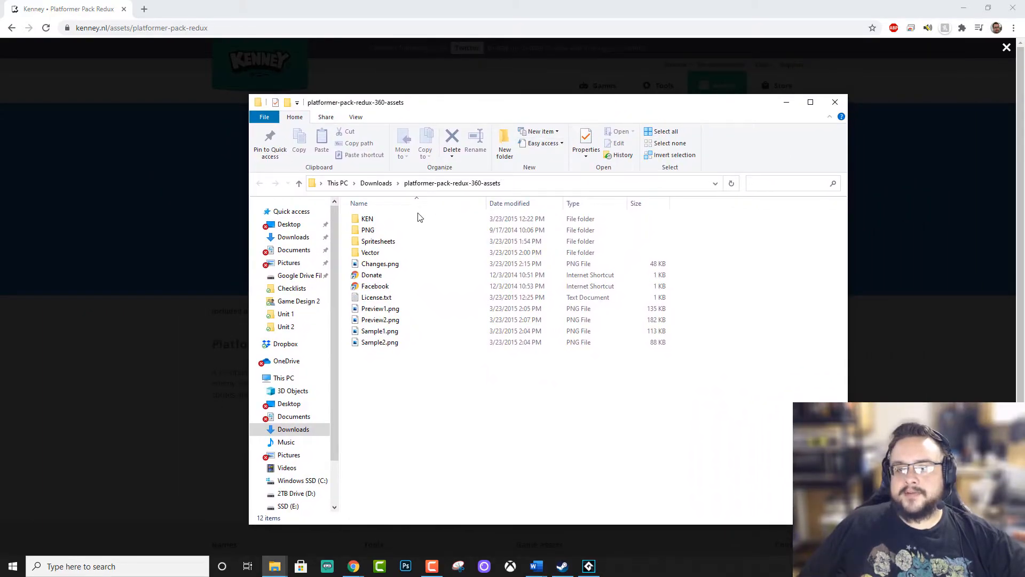
double_click(390, 234)
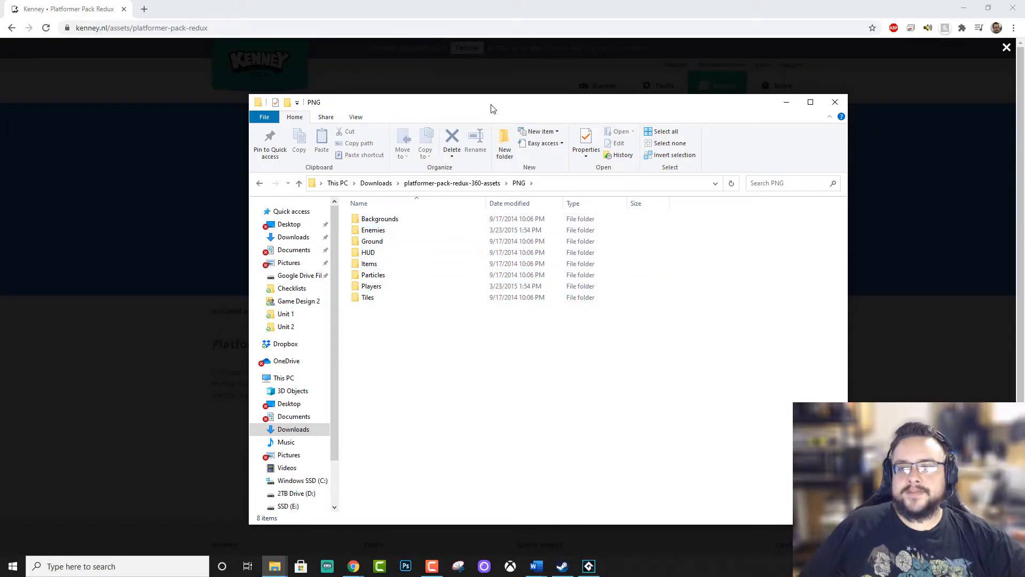
left_click_drag(492, 106, 130, 133)
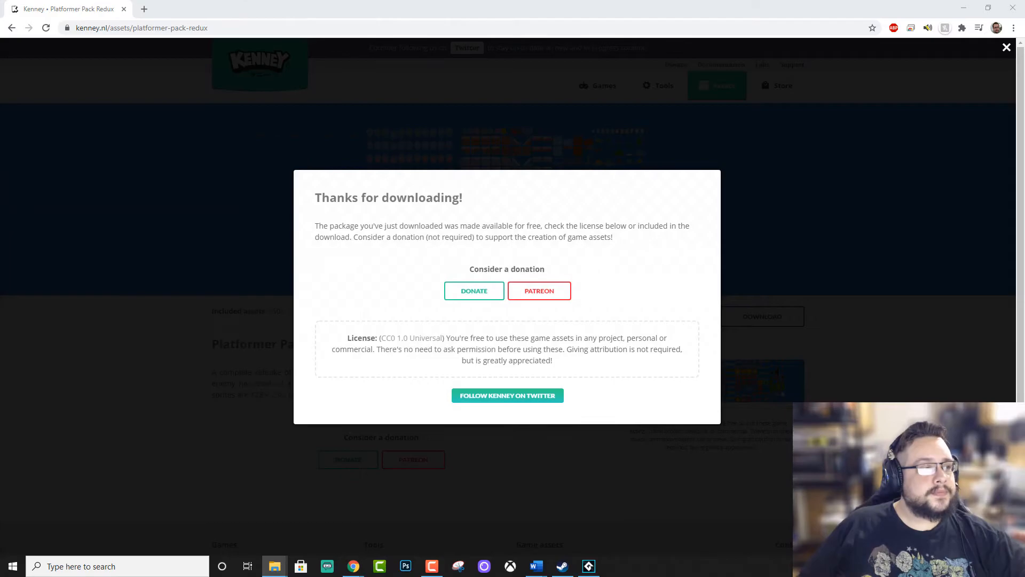
Switch to GameMaker Studio 2 and create a new sprite in the Sprites group.
left_click(588, 566)
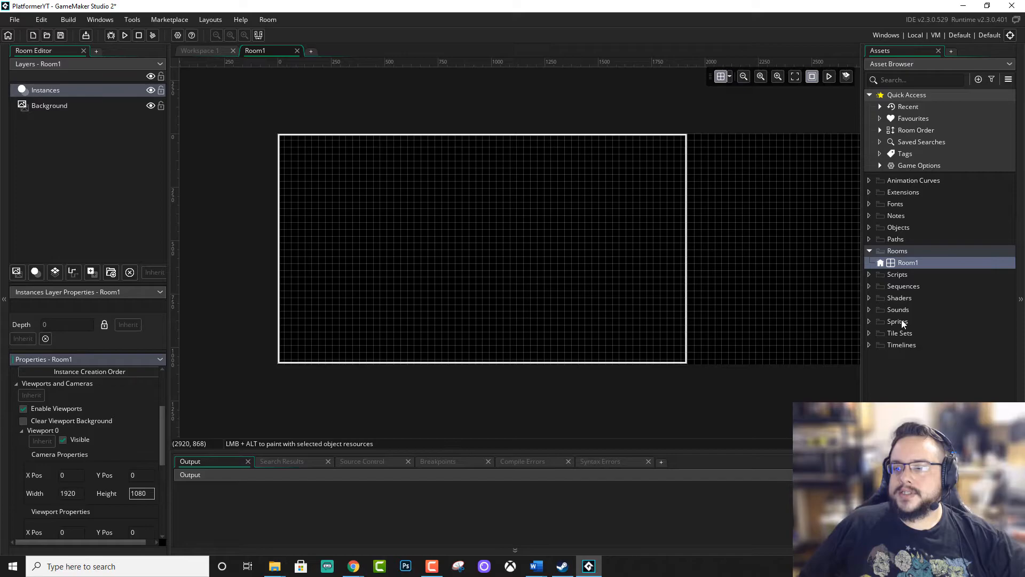
left_click(882, 322)
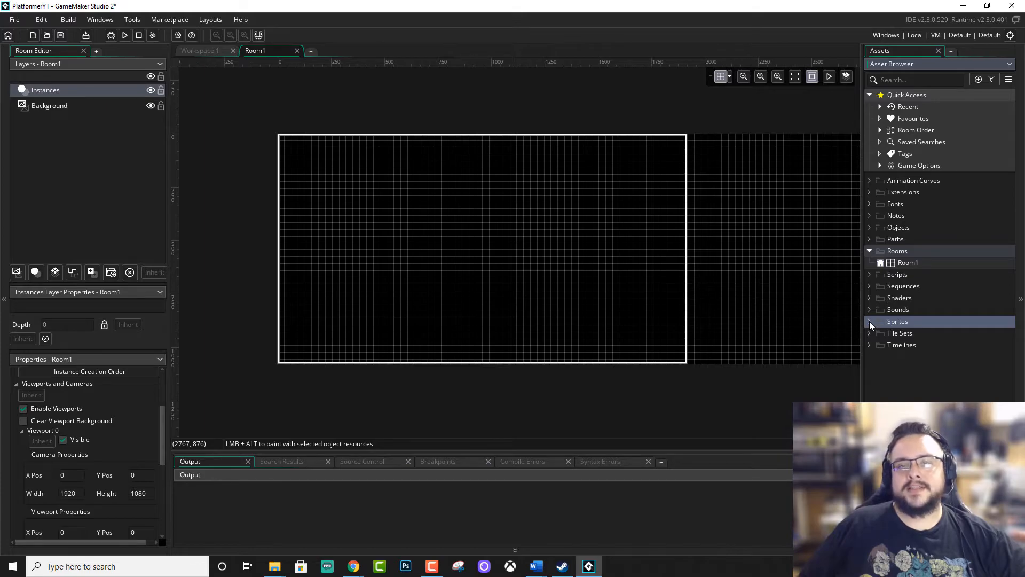
right_click(899, 323)
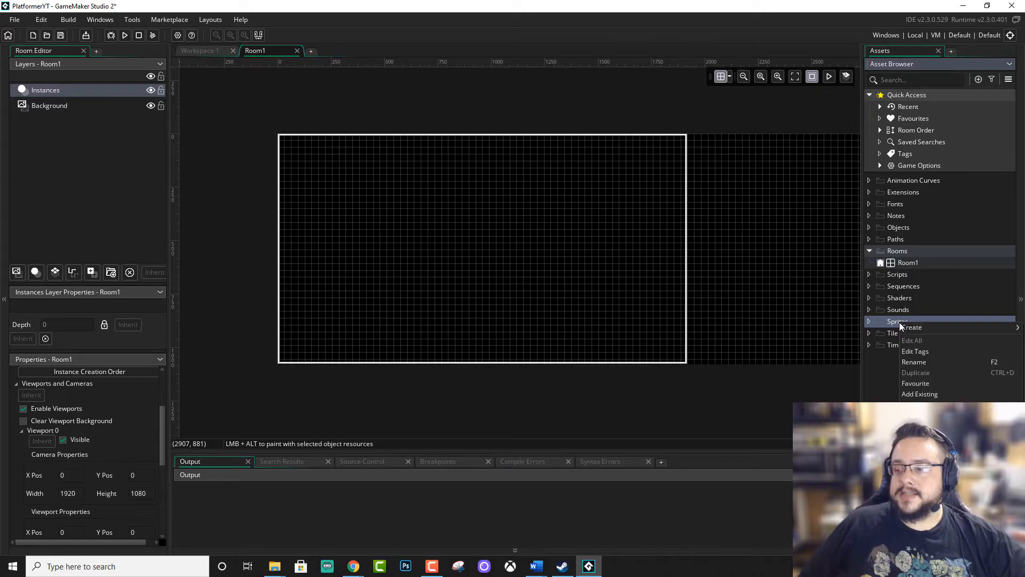
mouse_move(909, 332)
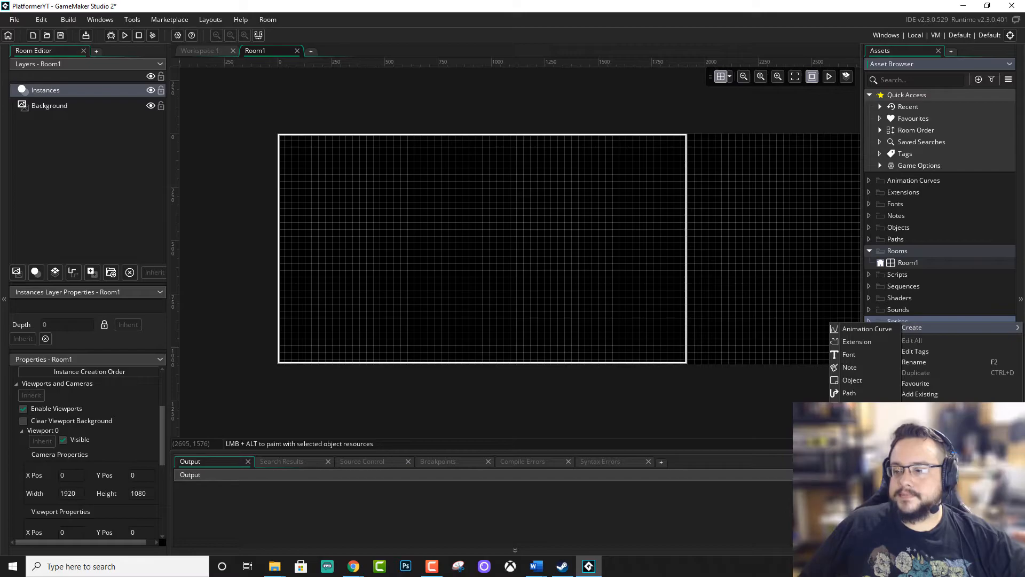
left_click(854, 470)
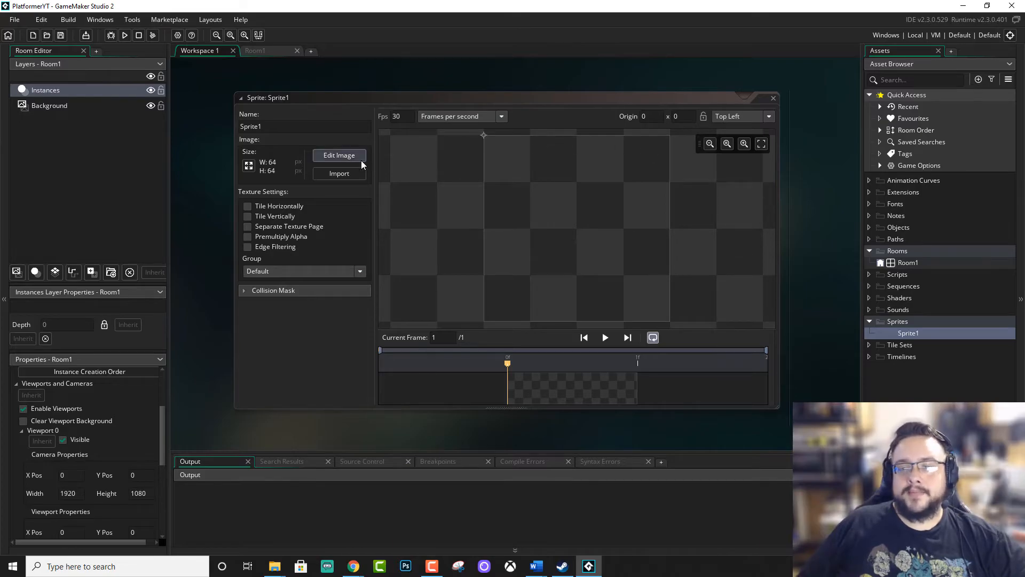
Import alienGreen_stand.png from the extracted pack's PNG/Players/128x256/Green folder into the new sprite and accept the non-undoable import.
left_click(323, 175)
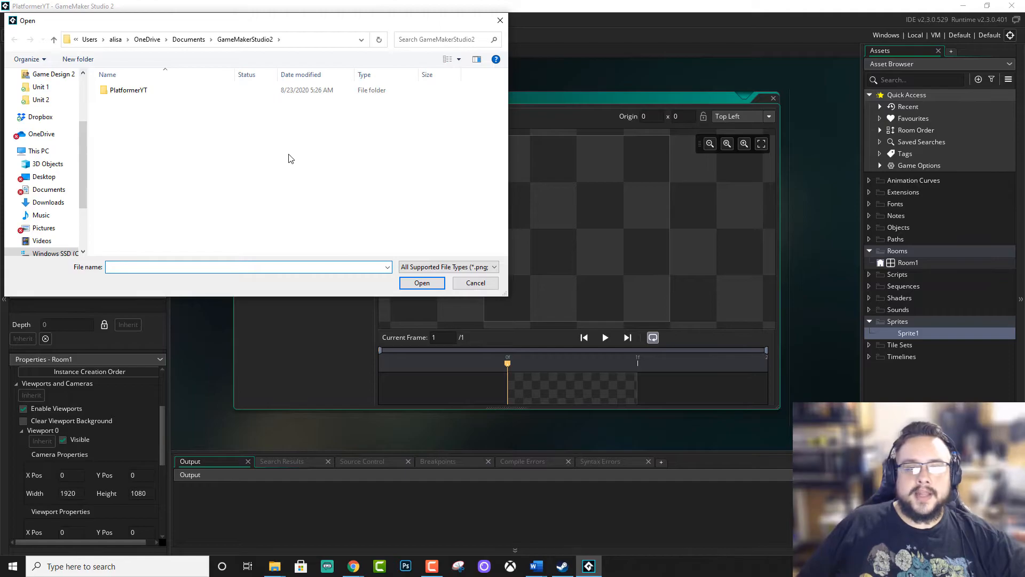
left_click(47, 202)
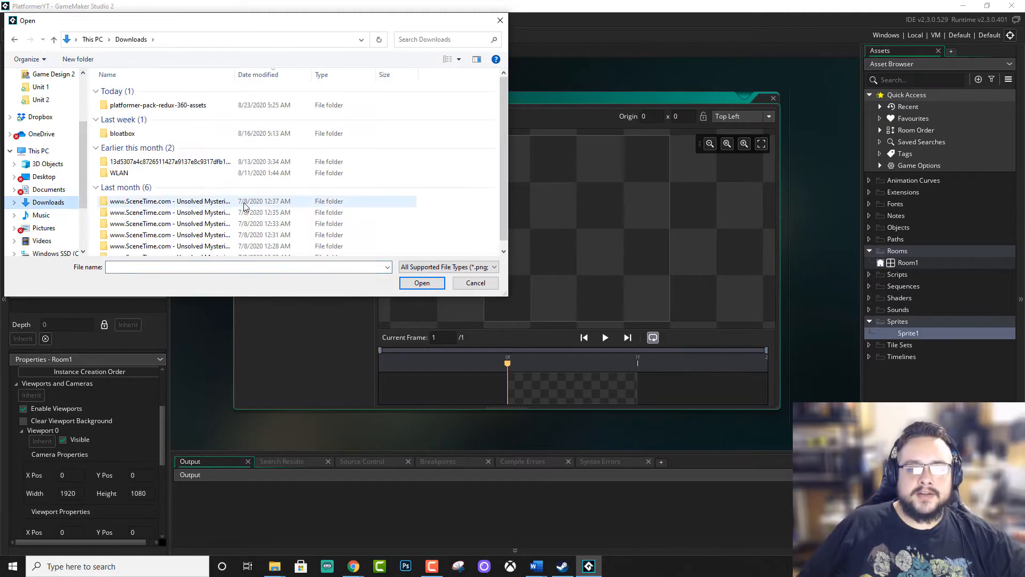
left_click(202, 107)
double_click(202, 112)
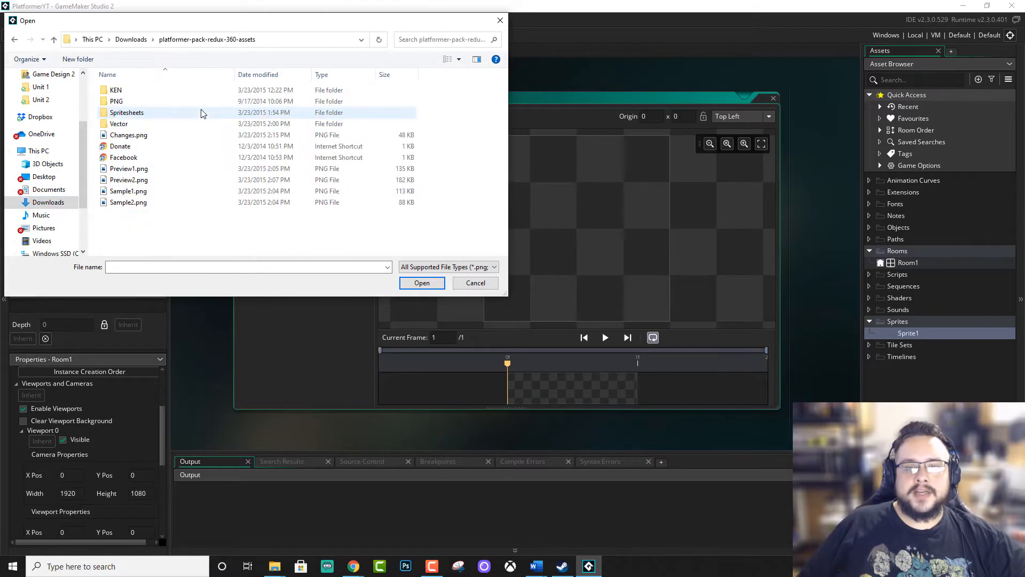
double_click(164, 102)
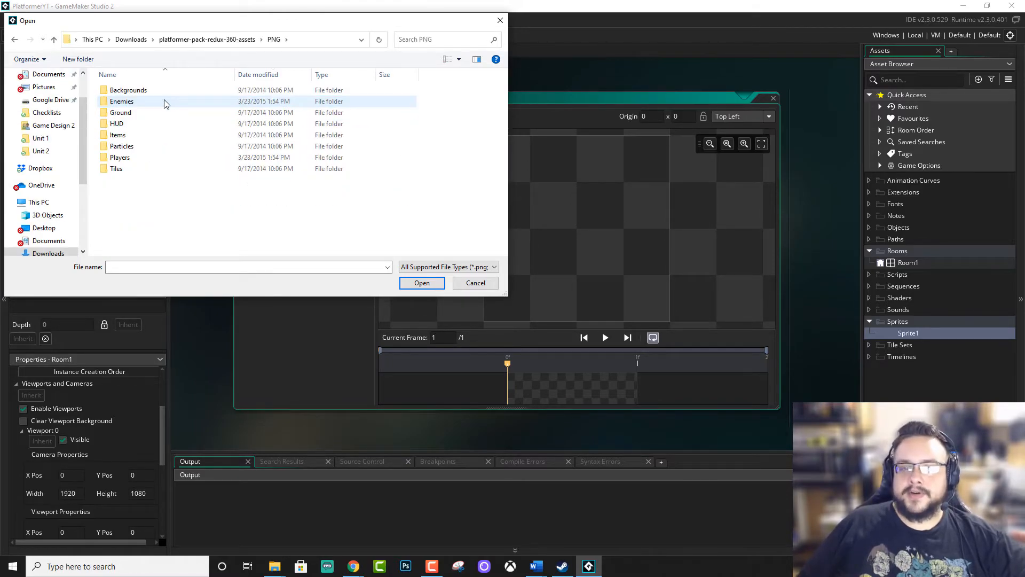
double_click(161, 157)
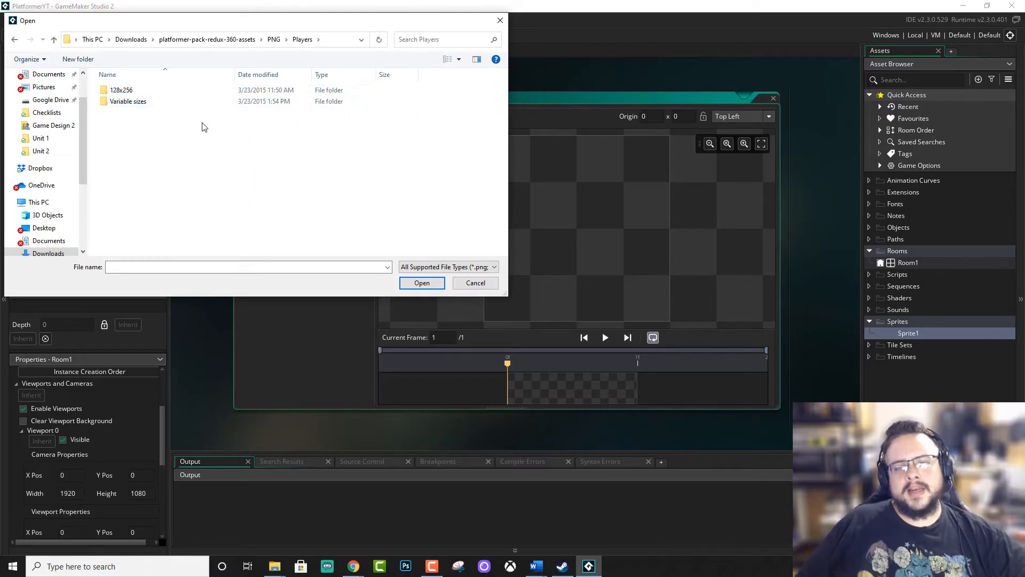
double_click(181, 92)
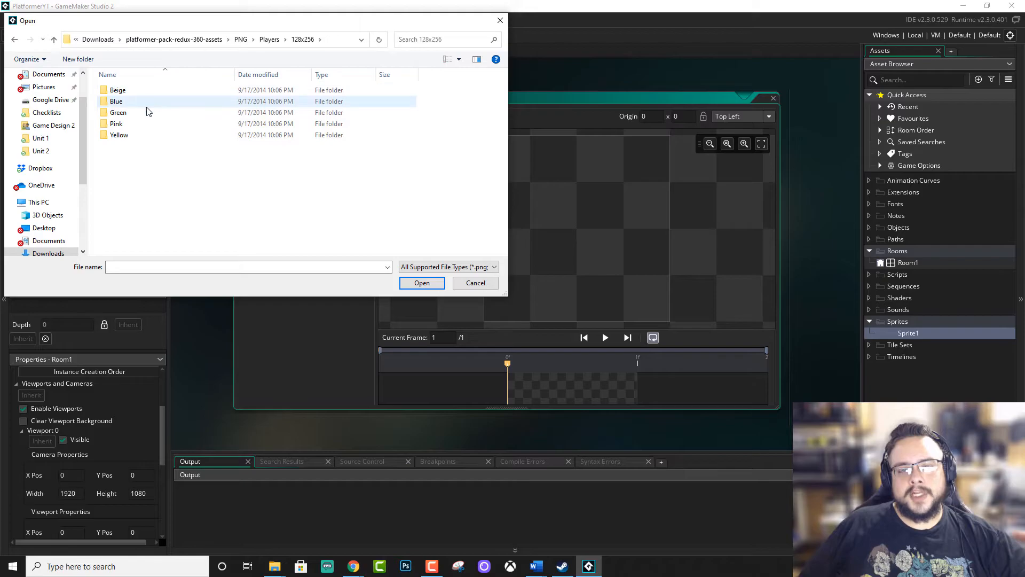
double_click(145, 114)
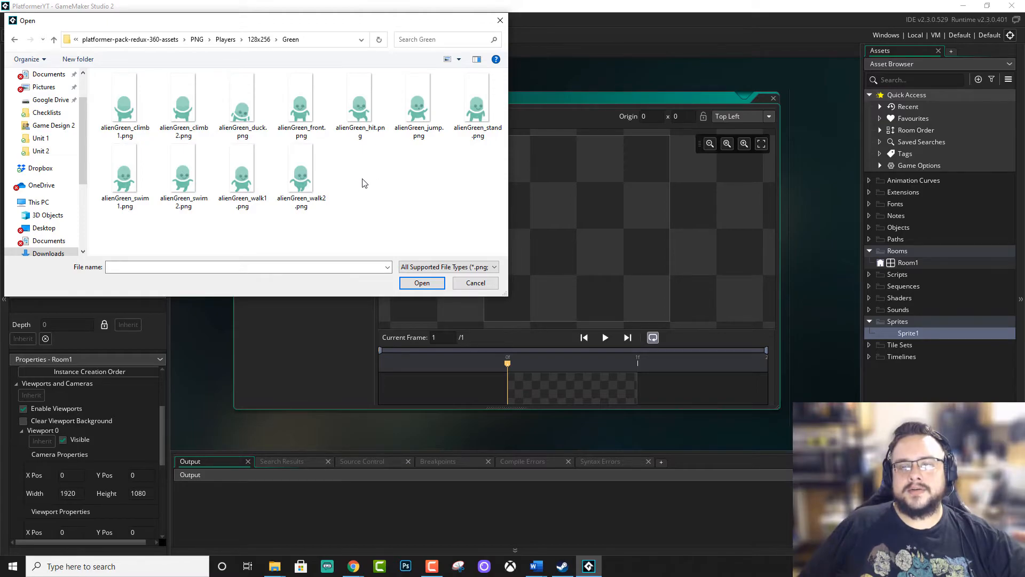
left_click(479, 117)
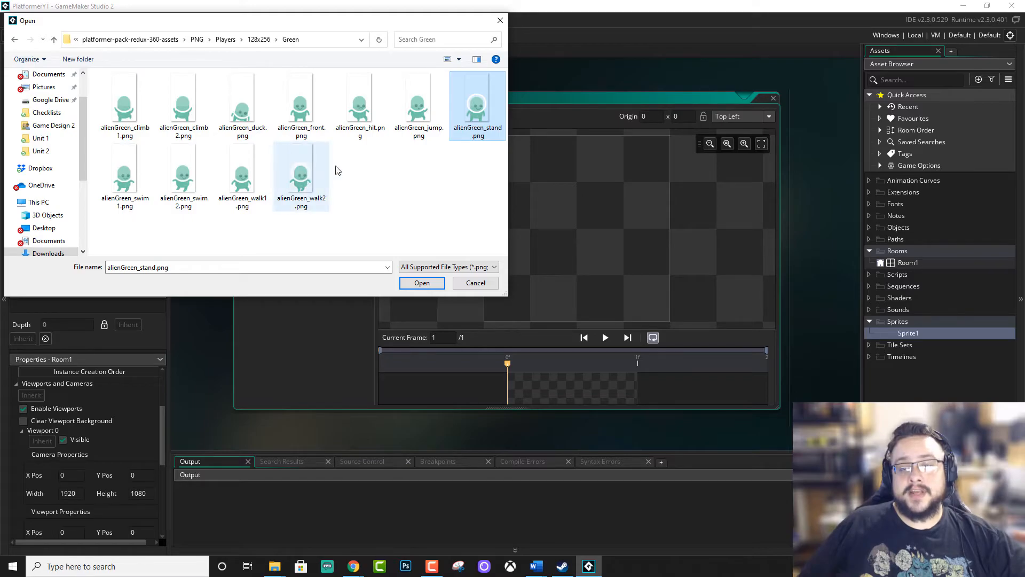
left_click(421, 283)
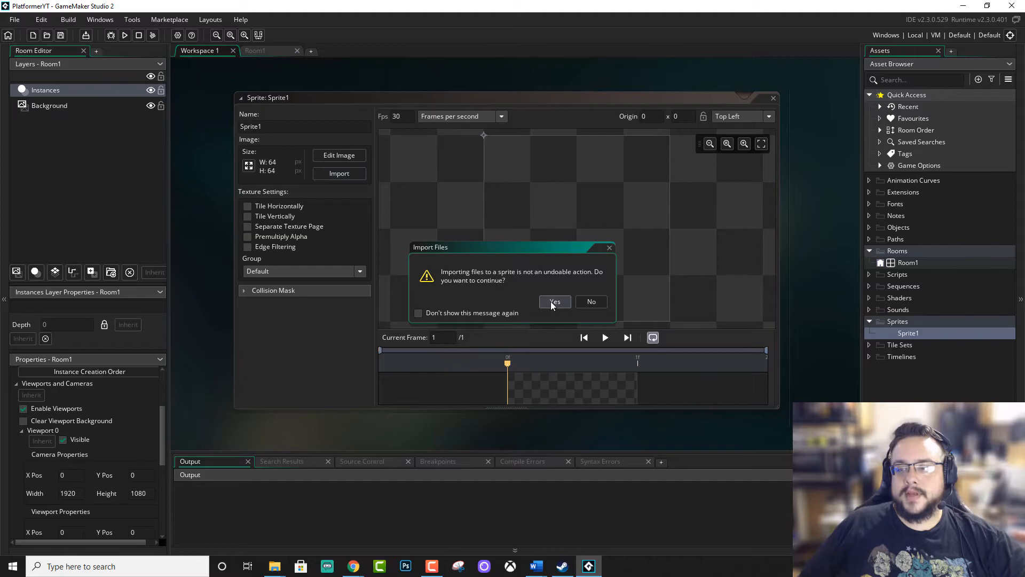
left_click(552, 302)
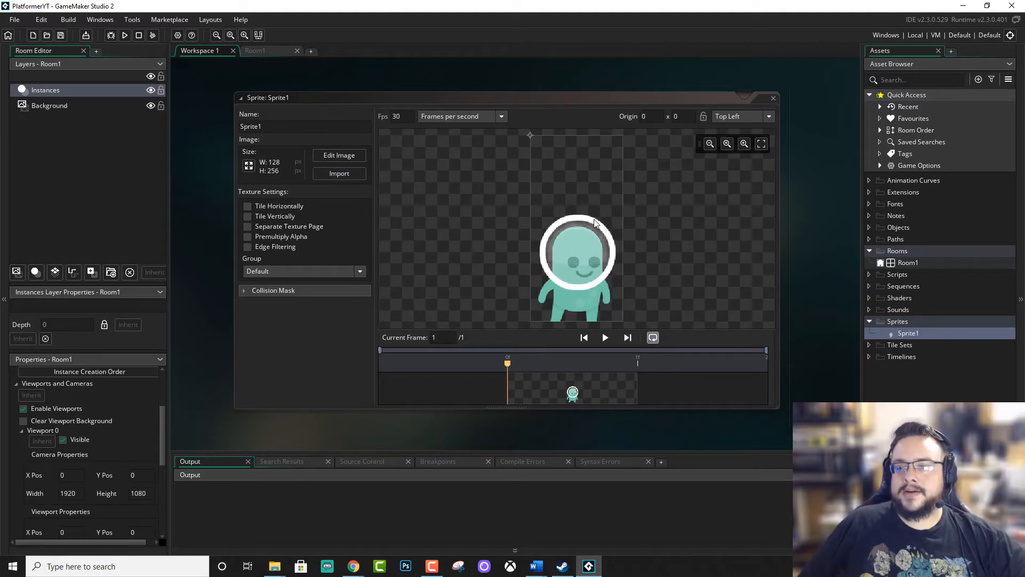
Rename the imported standing sprite to spr_player_idle and close its editor.
double_click(261, 122)
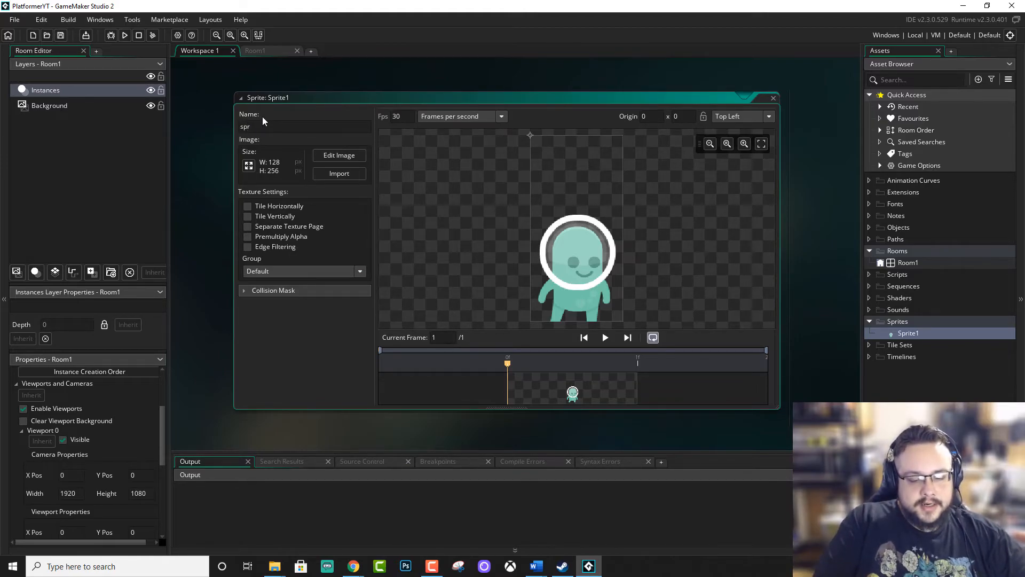
type("spr_player")
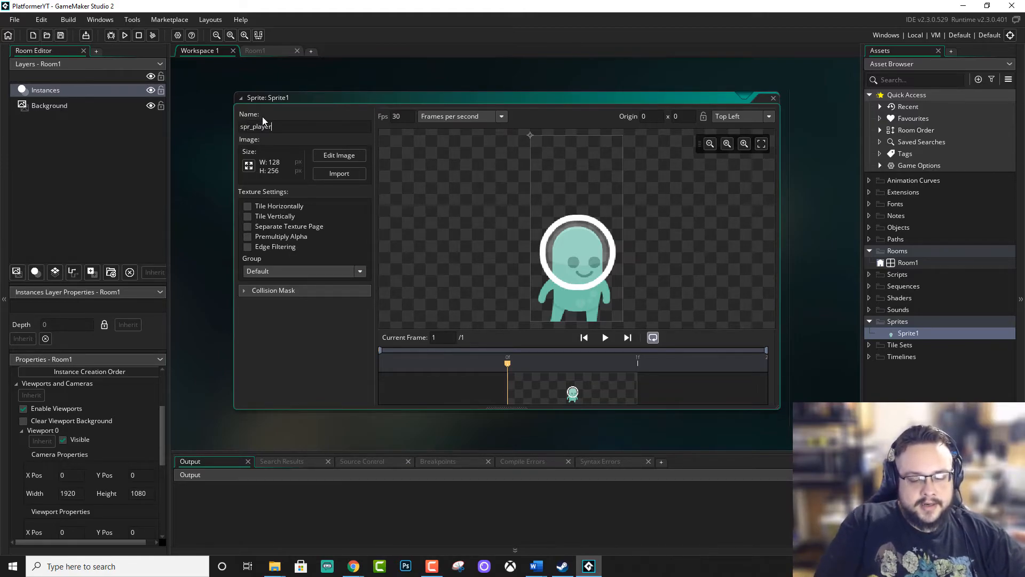
type("_idle")
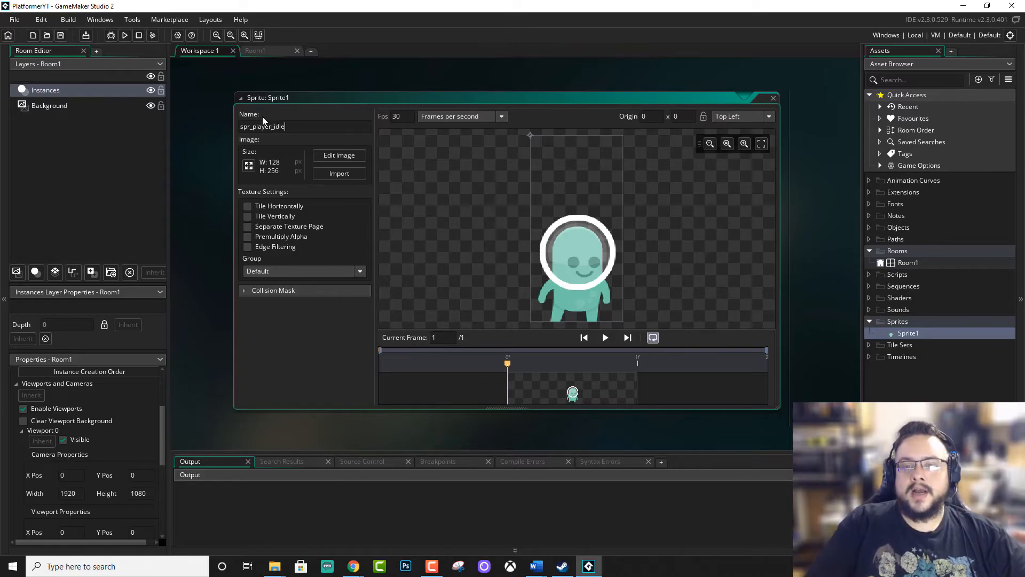
key("Return")
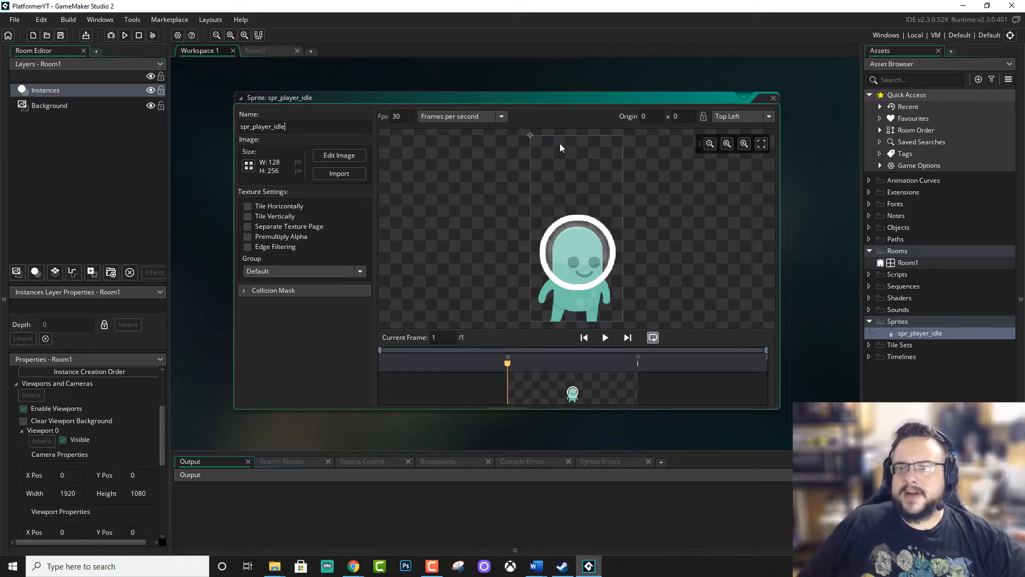
left_click(773, 98)
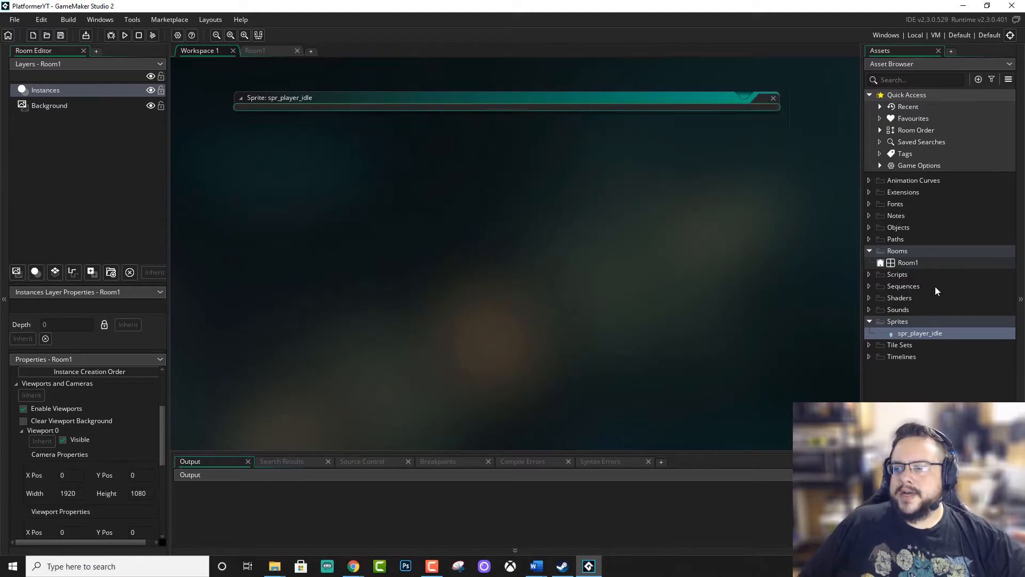
Create a second sprite in the Sprites group and import alienGreen_walk1.png and alienGreen_walk2.png as its frames, accepting the import.
right_click(904, 319)
mouse_move(890, 322)
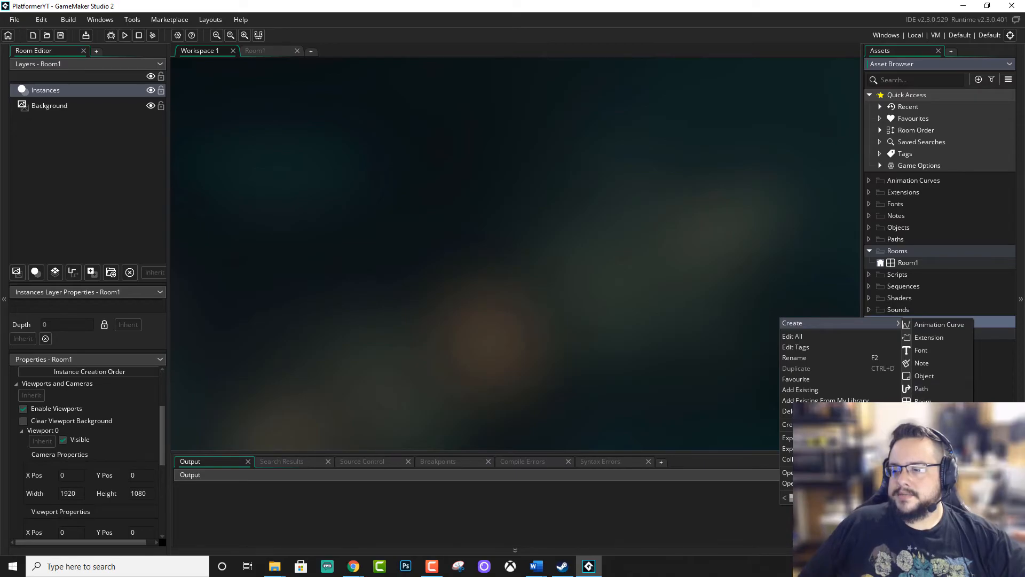
left_click(929, 465)
left_click(414, 209)
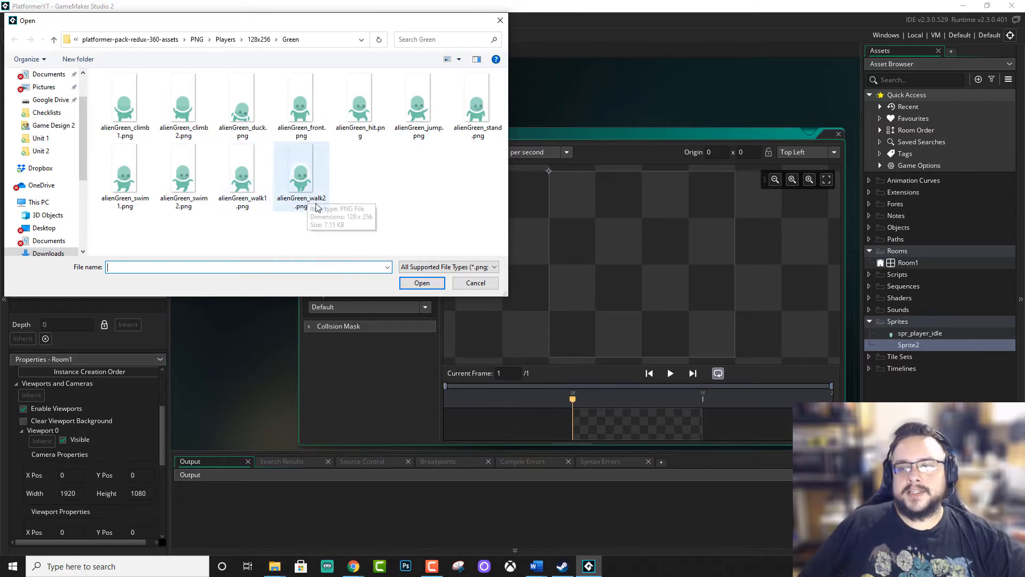
left_click_drag(355, 237, 216, 143)
left_click(432, 282)
left_click(566, 302)
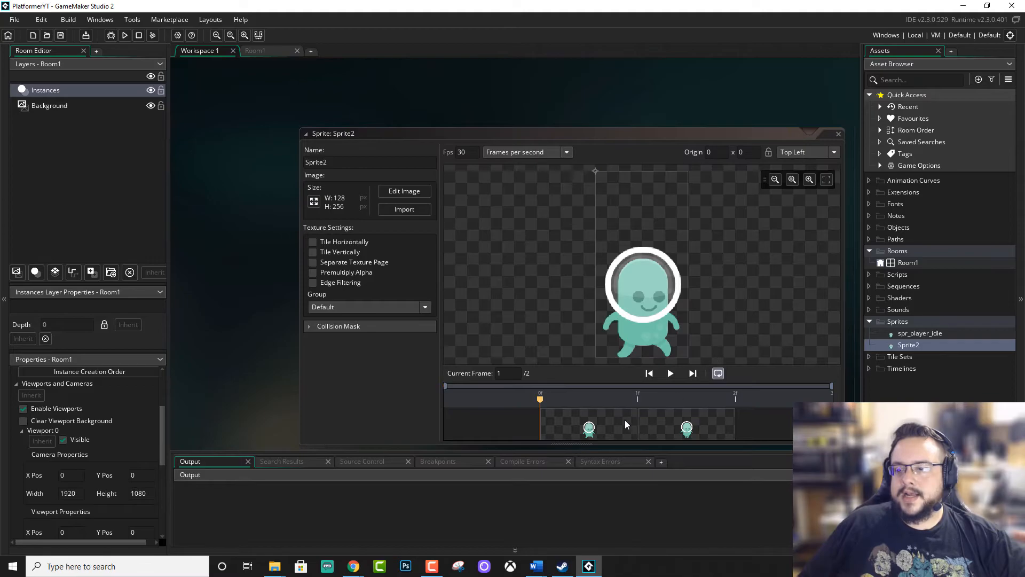
Inspect the second walking frame and preview the walk animation at its current speed, stopping playback at the end.
left_click(665, 421)
left_click(564, 157)
left_click(565, 157)
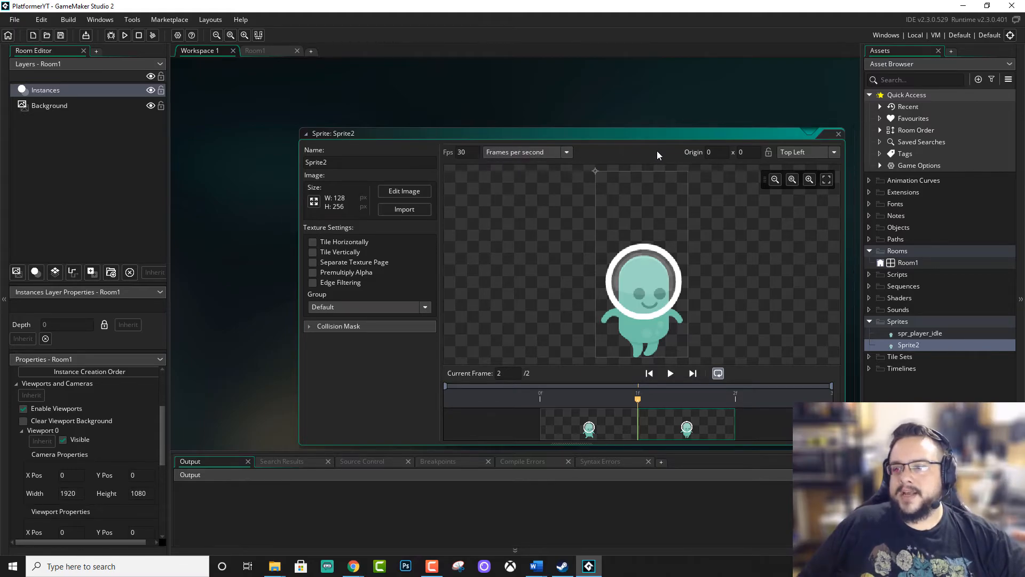
left_click(671, 374)
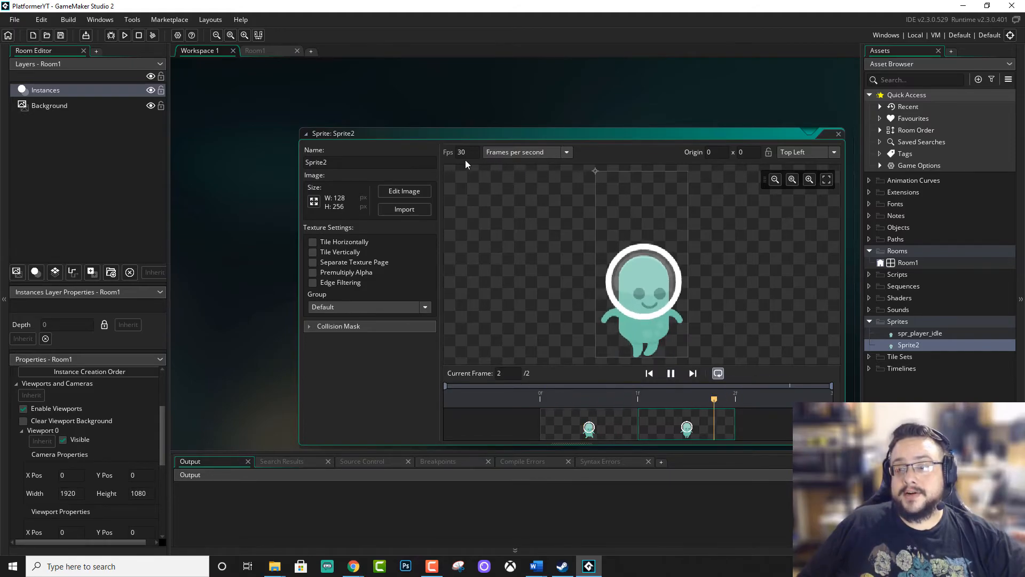
left_click(670, 374)
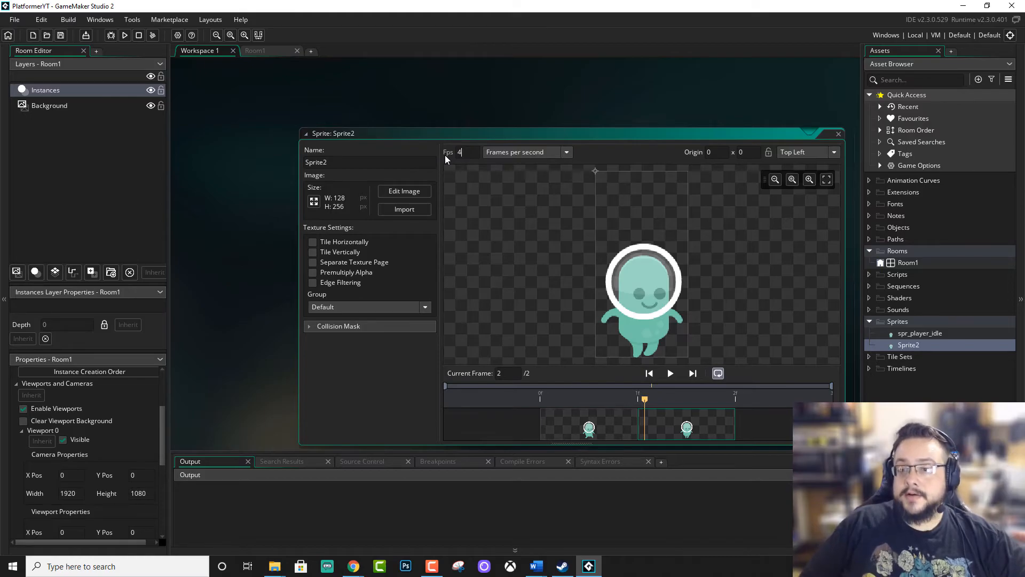
Try the walk animation at 4 frames per second in playback, and settle on a speed of 6 frames per second.
type("4")
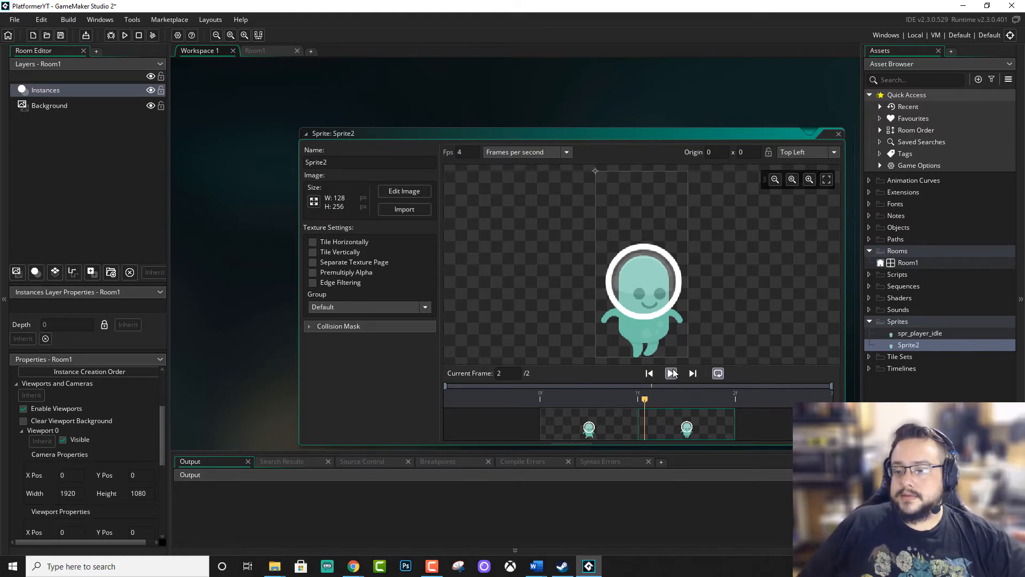
left_click(670, 373)
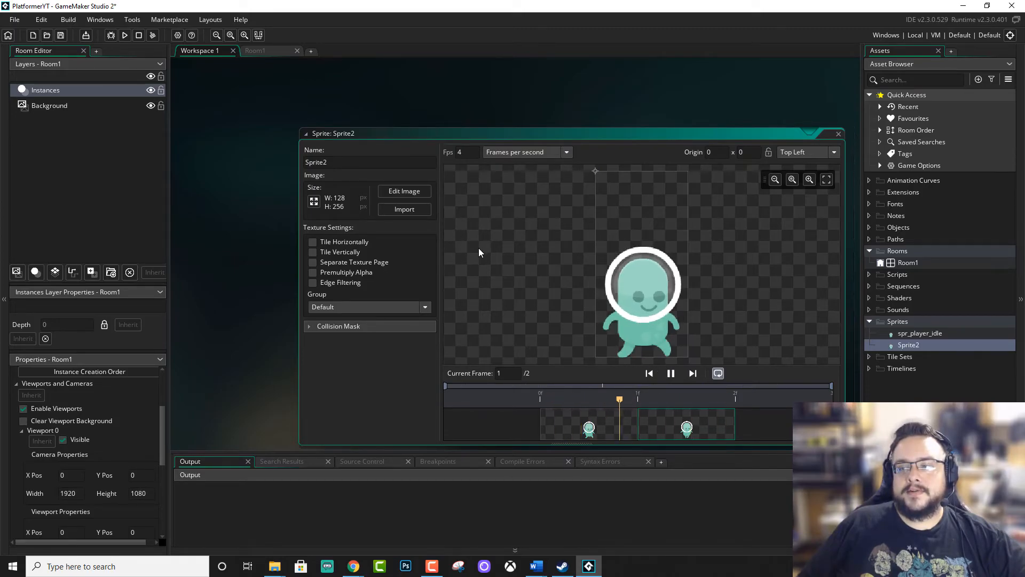
left_click_drag(472, 151, 437, 127)
type("6")
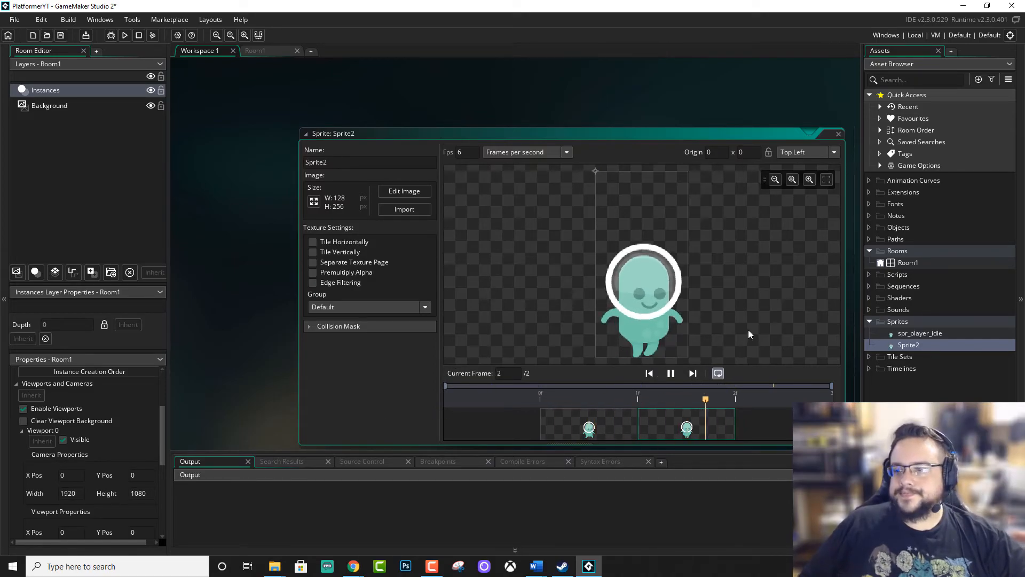
Rename the two-frame walk sprite to spr_player_walking and close its editor.
middle_click_drag(531, 150, 502, 137)
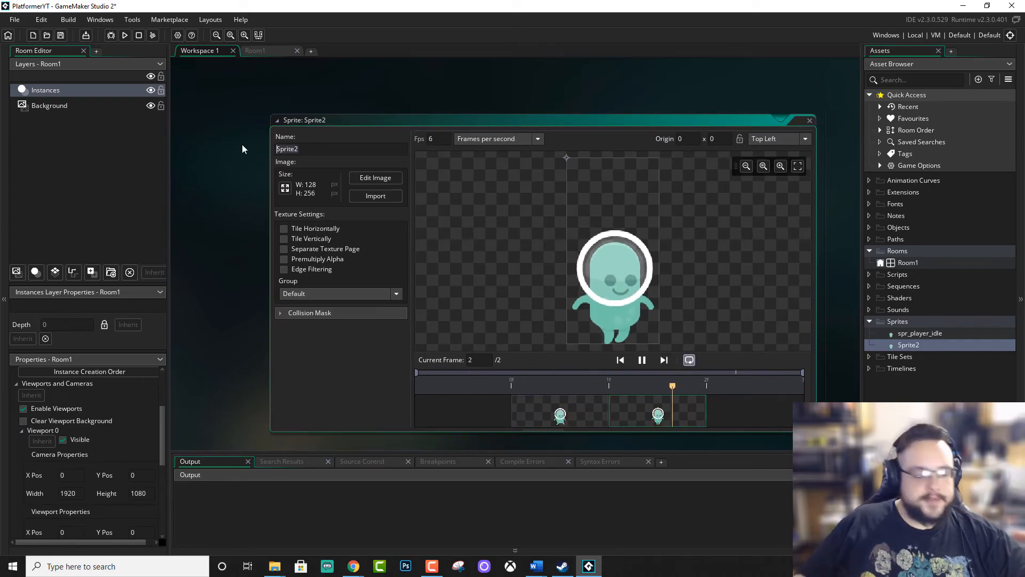
type("spr")
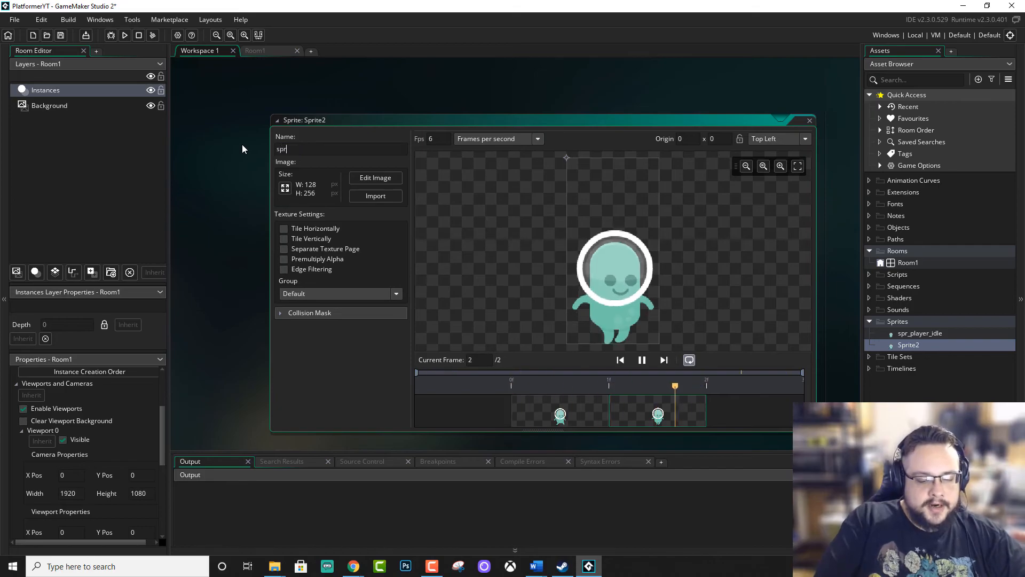
type("_pla")
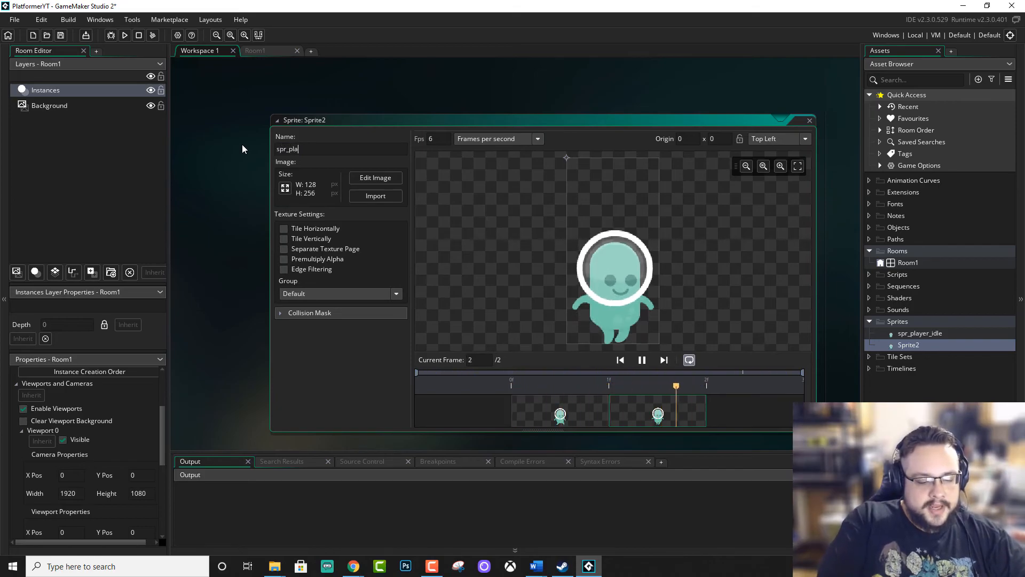
type("yer_walking")
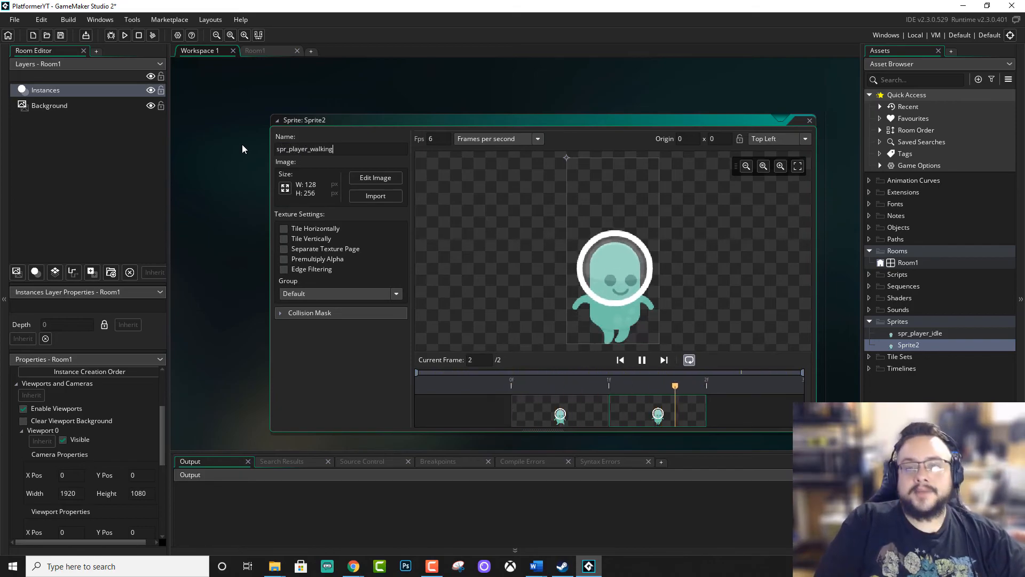
key("Return")
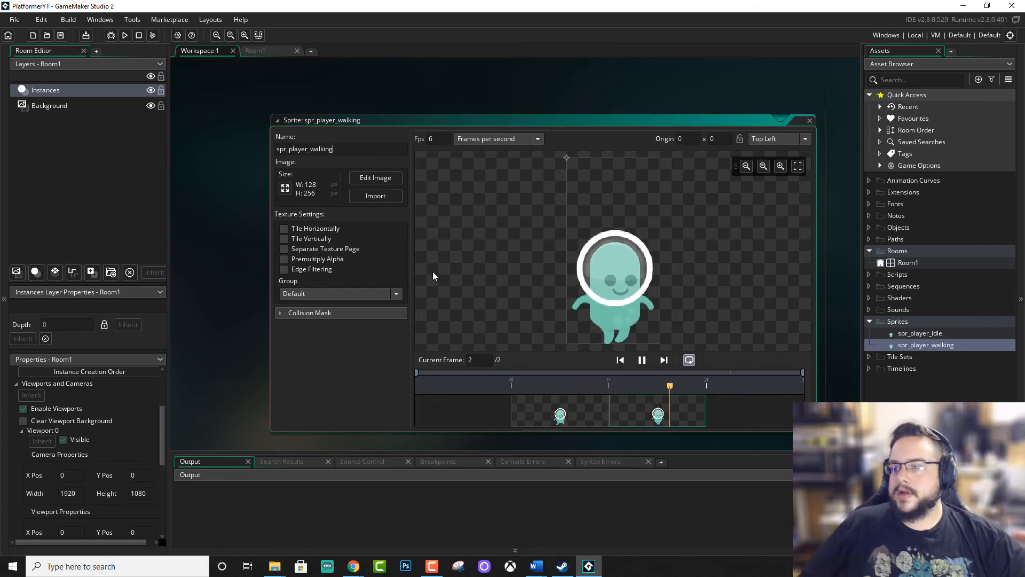
left_click(810, 120)
Create a new object in the Objects group of the Asset Browser.
left_click(928, 333)
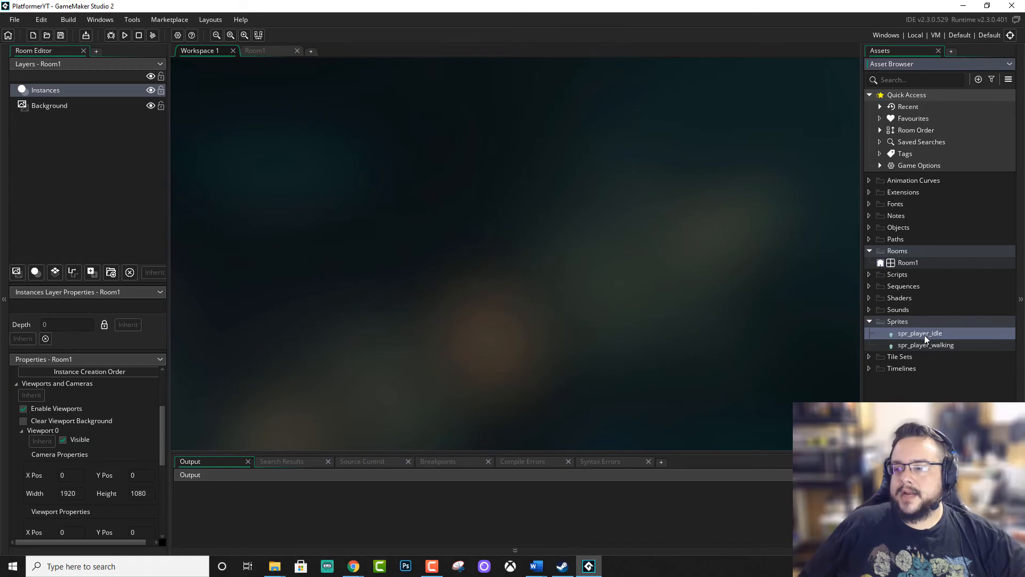
left_click(917, 343)
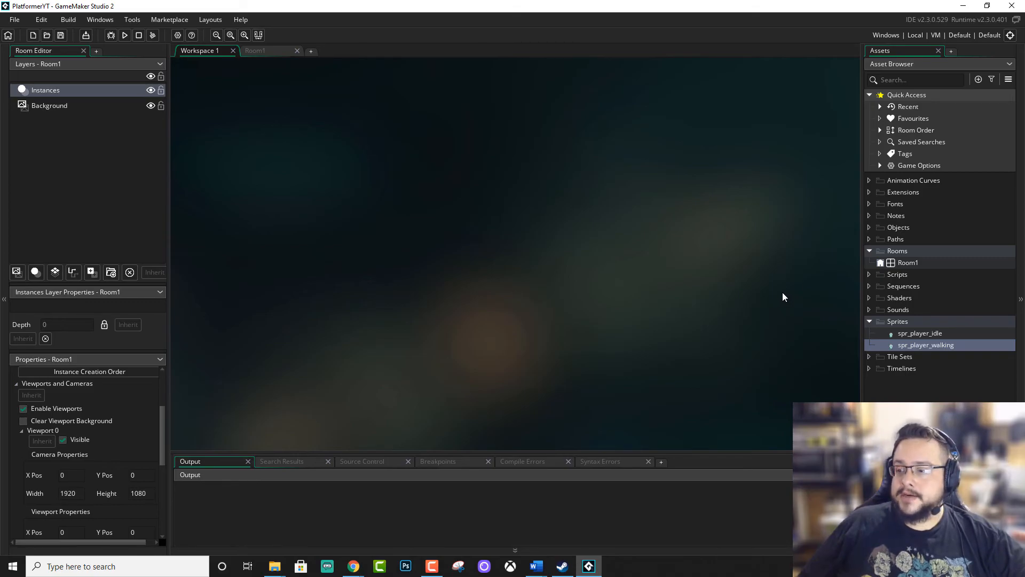
right_click(898, 229)
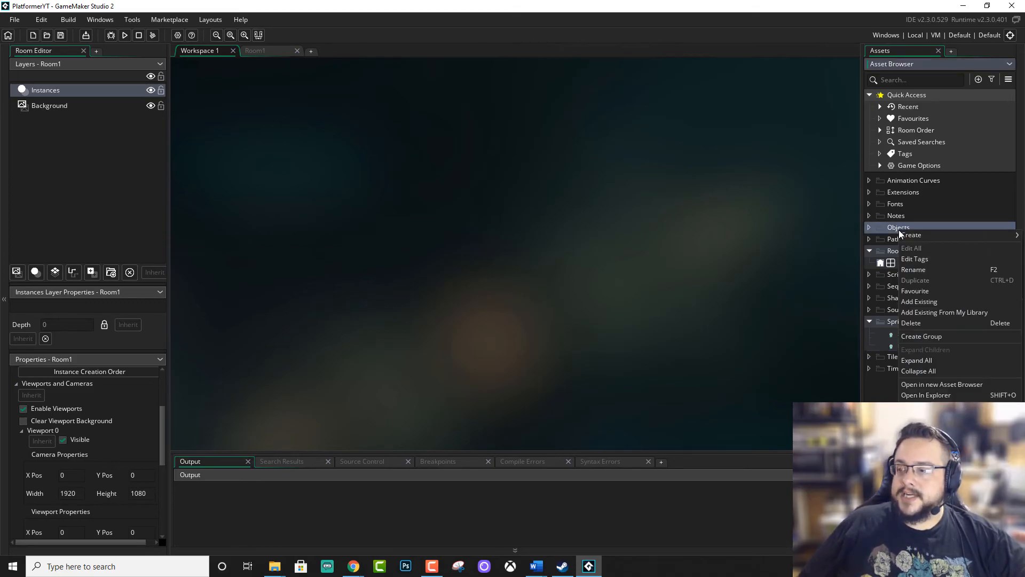
mouse_move(915, 238)
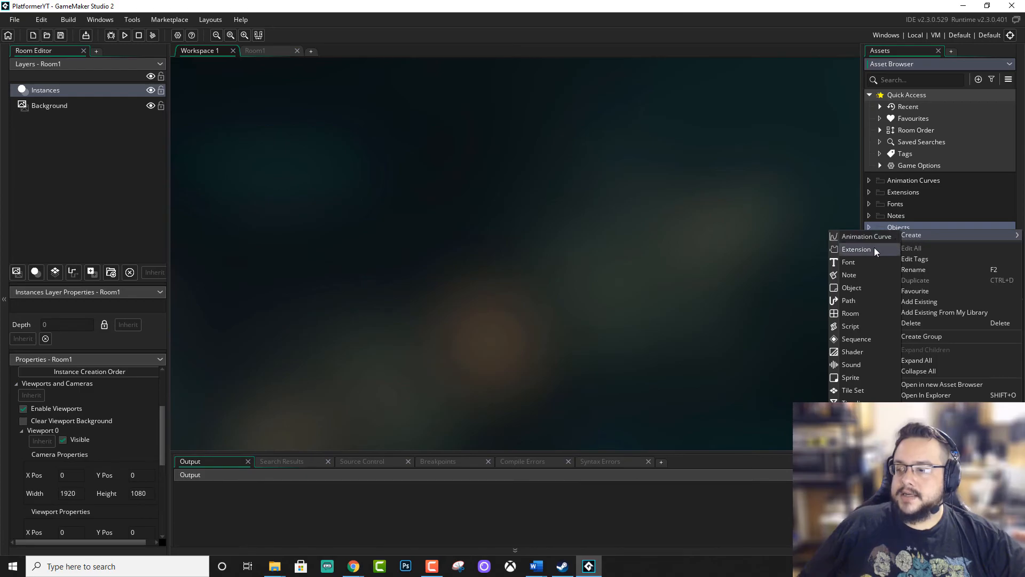
left_click(854, 288)
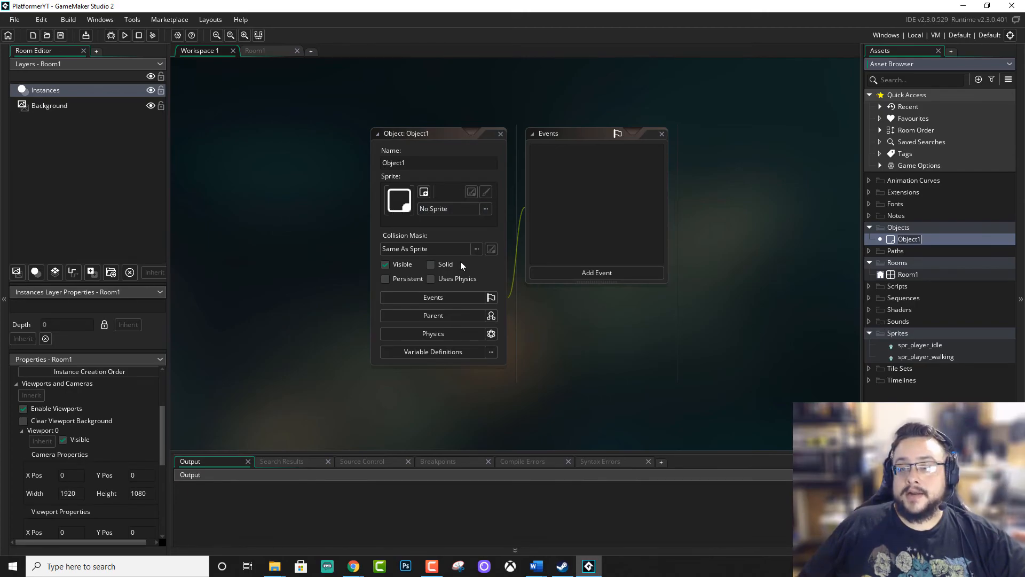
left_click(461, 210)
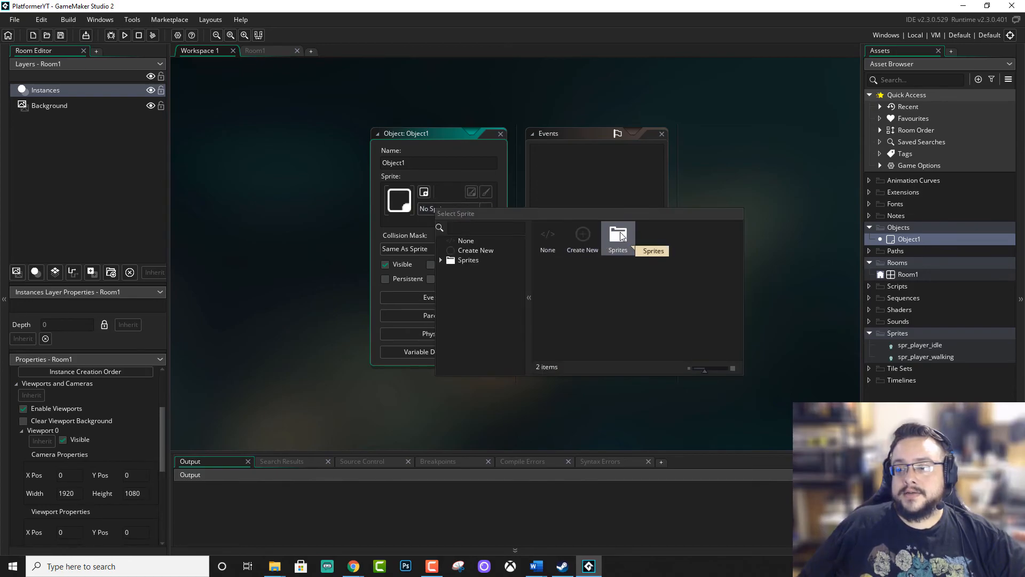
double_click(622, 241)
left_click(620, 231)
Assign spr_player_idle from the Sprites group as the new object's sprite.
left_click(475, 208)
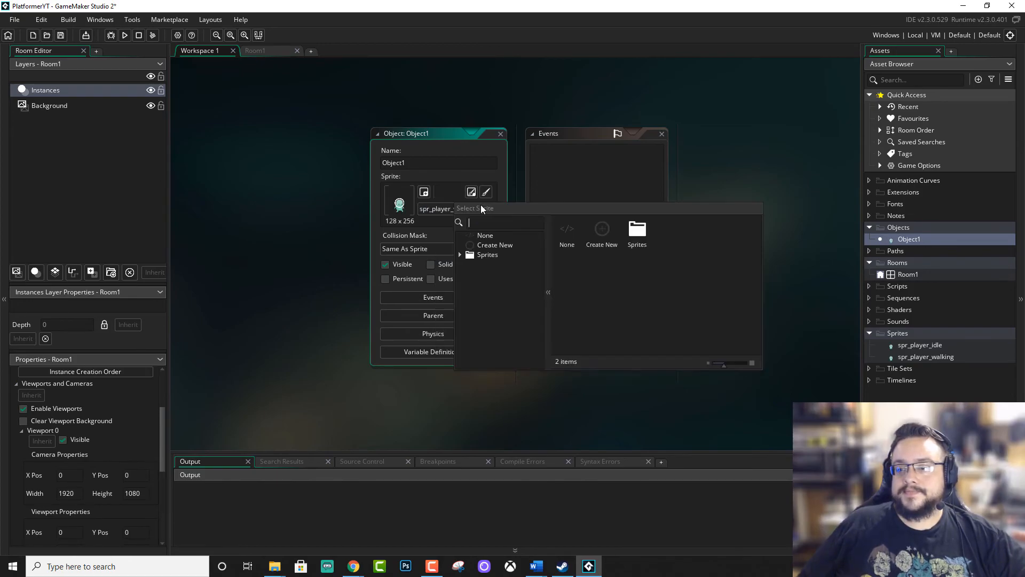
double_click(630, 229)
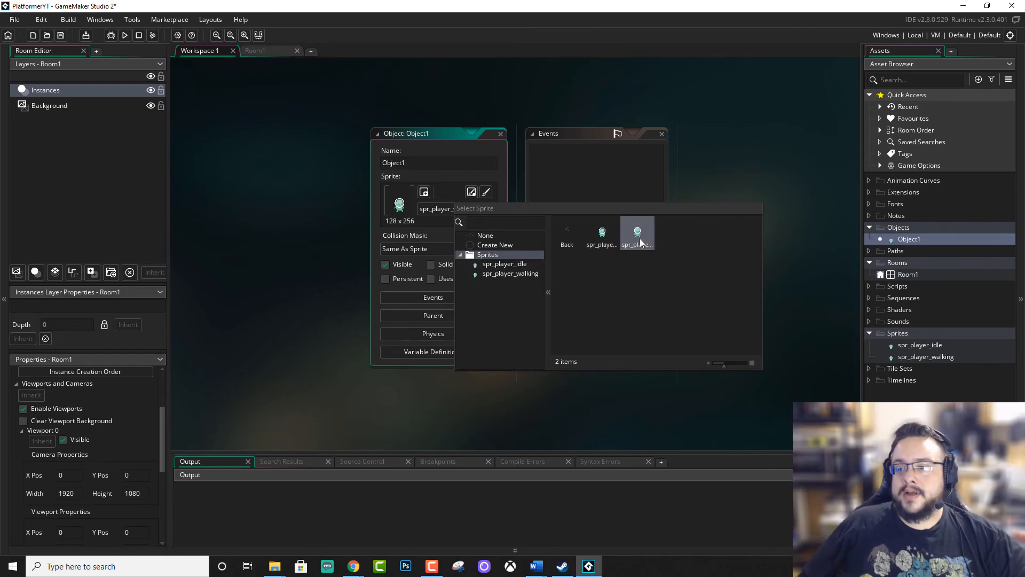
left_click(601, 235)
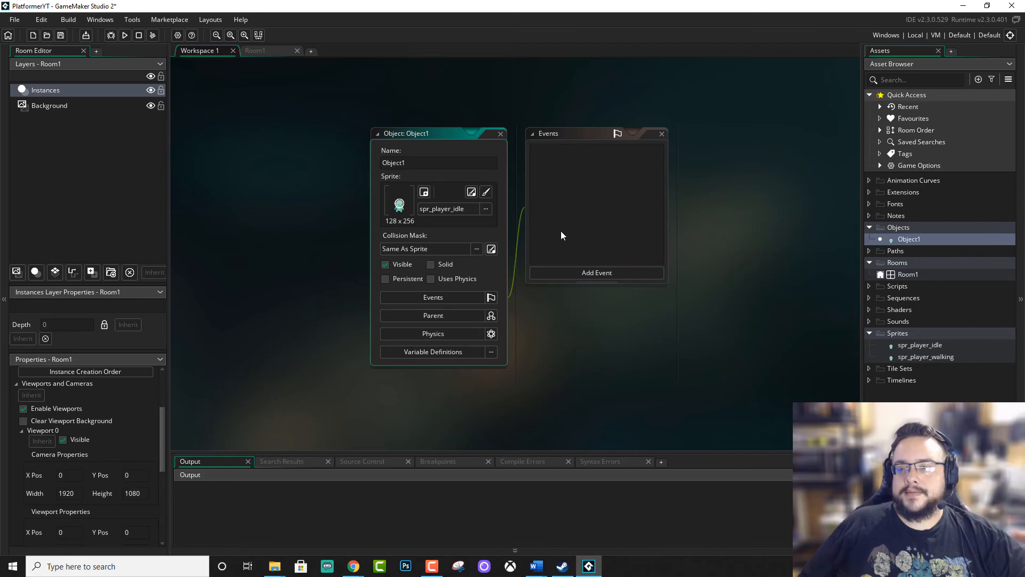
Rename the new object to obj_player.
left_click_drag(426, 162, 335, 160)
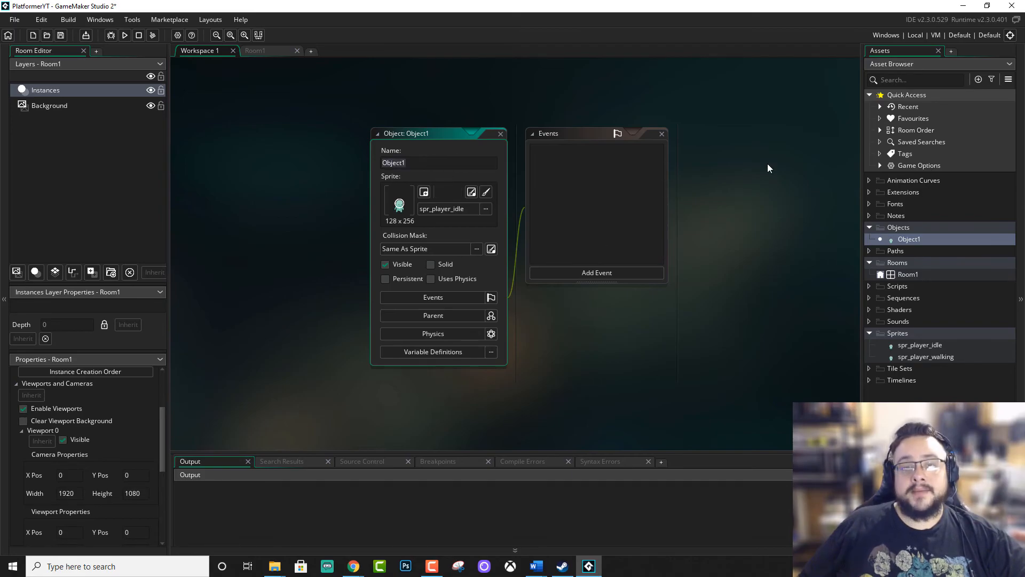
type("obj_player")
key("Return")
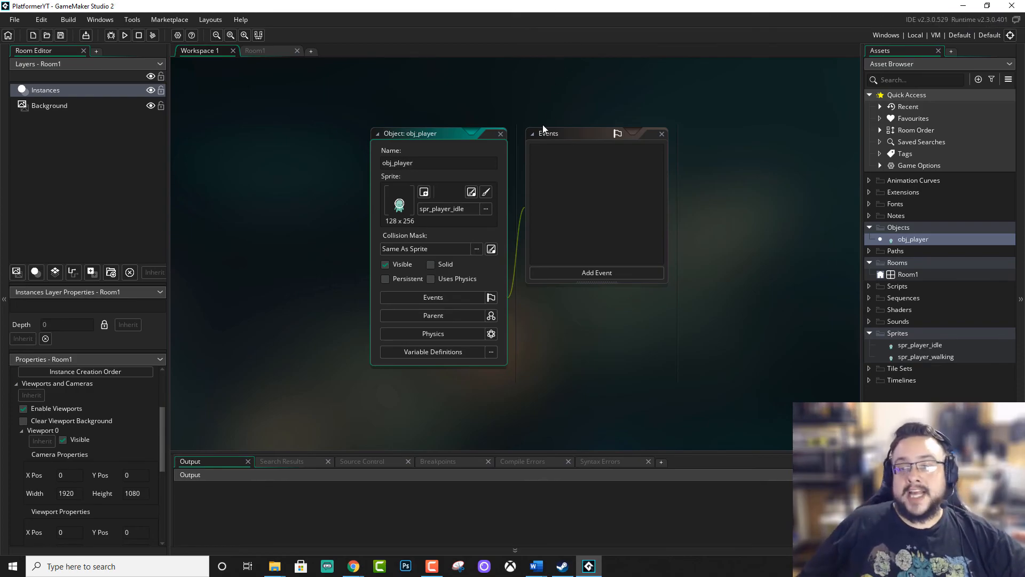